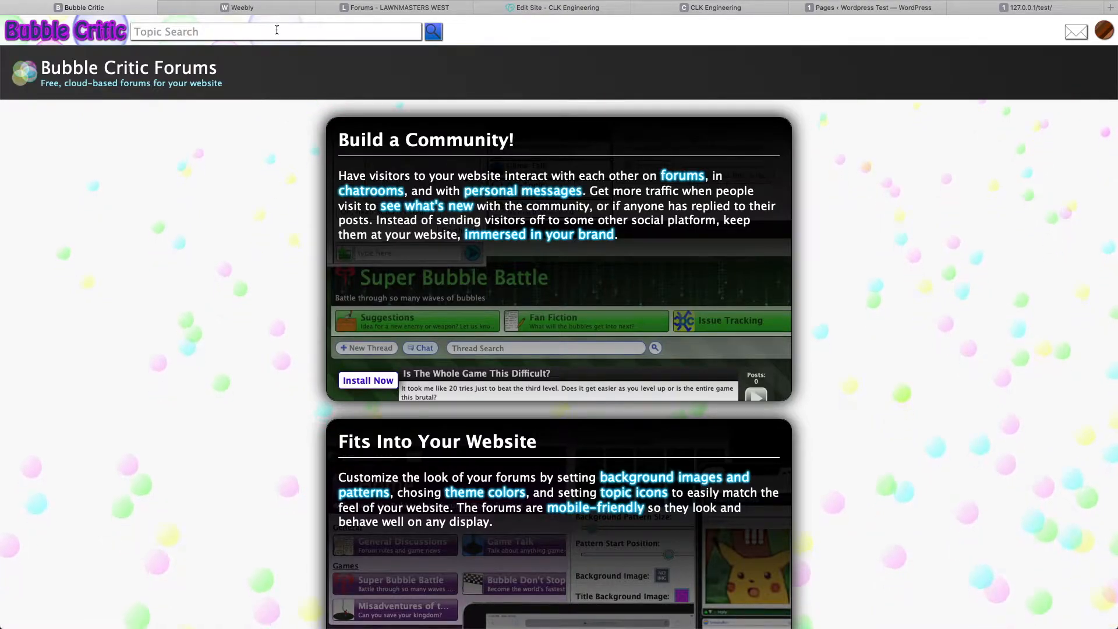
# Switch to Weebly, open the Forums page and add an Embed Code element to its empty content area
pyautogui.click(269, 10)
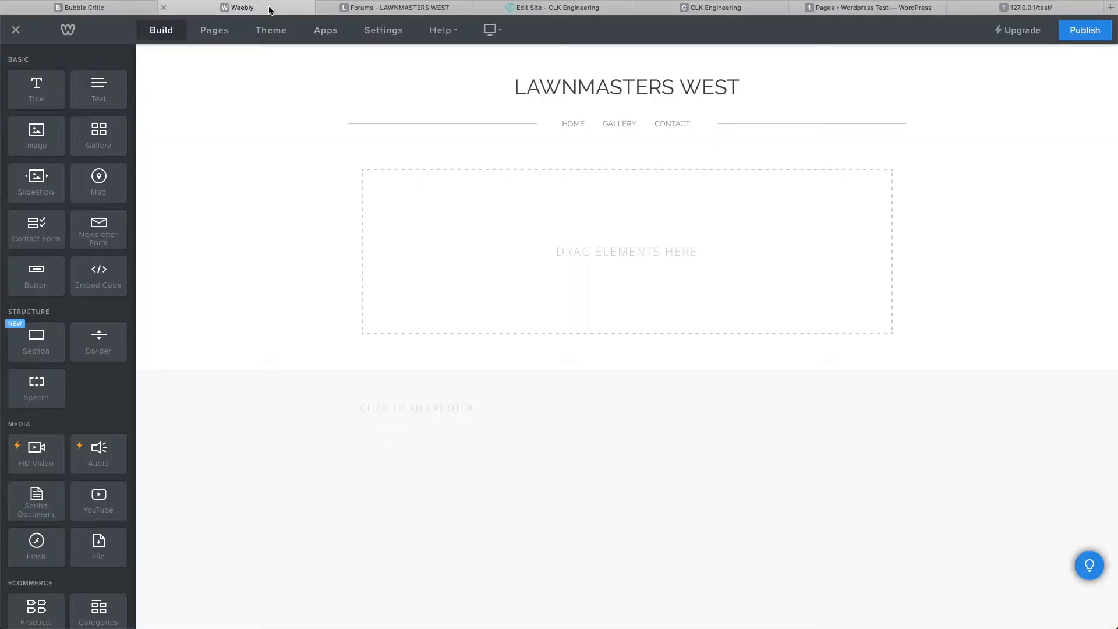
pyautogui.click(216, 33)
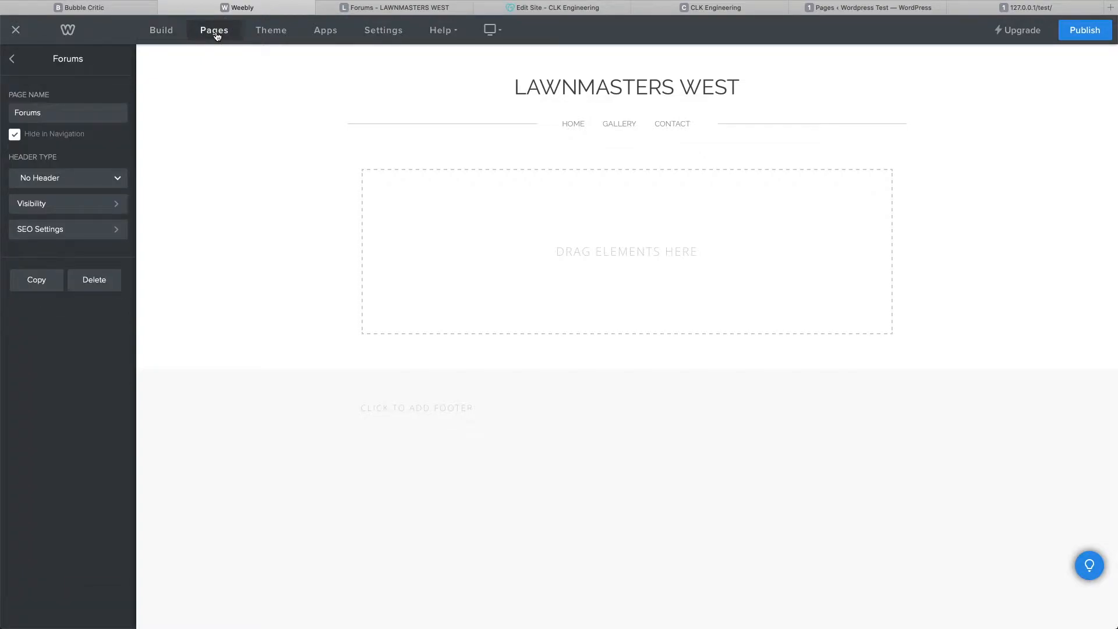
pyautogui.click(12, 61)
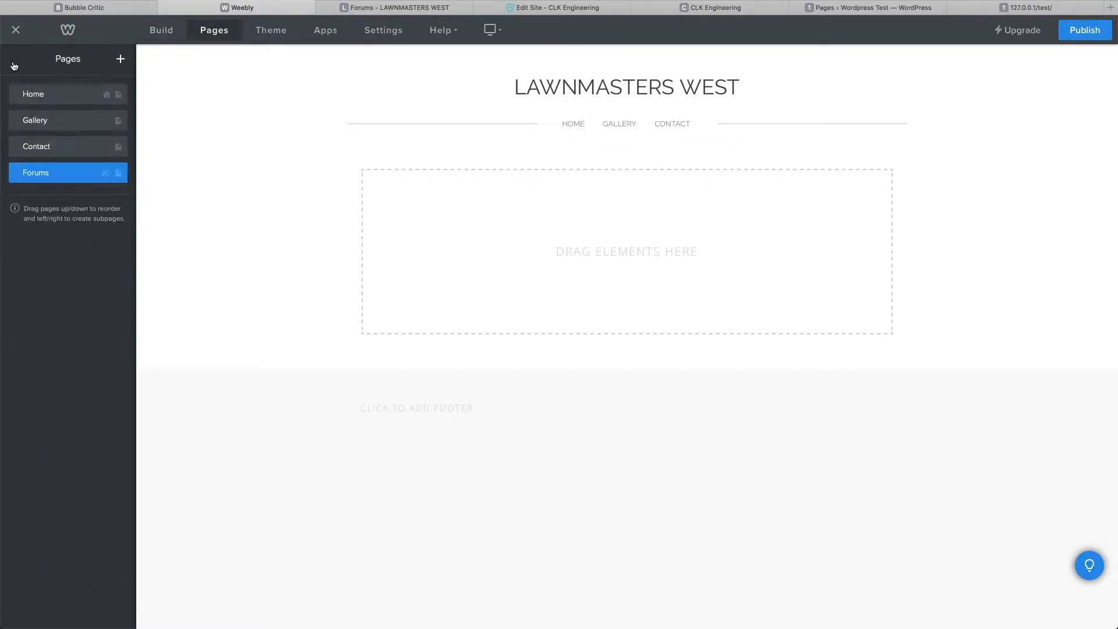
pyautogui.click(74, 176)
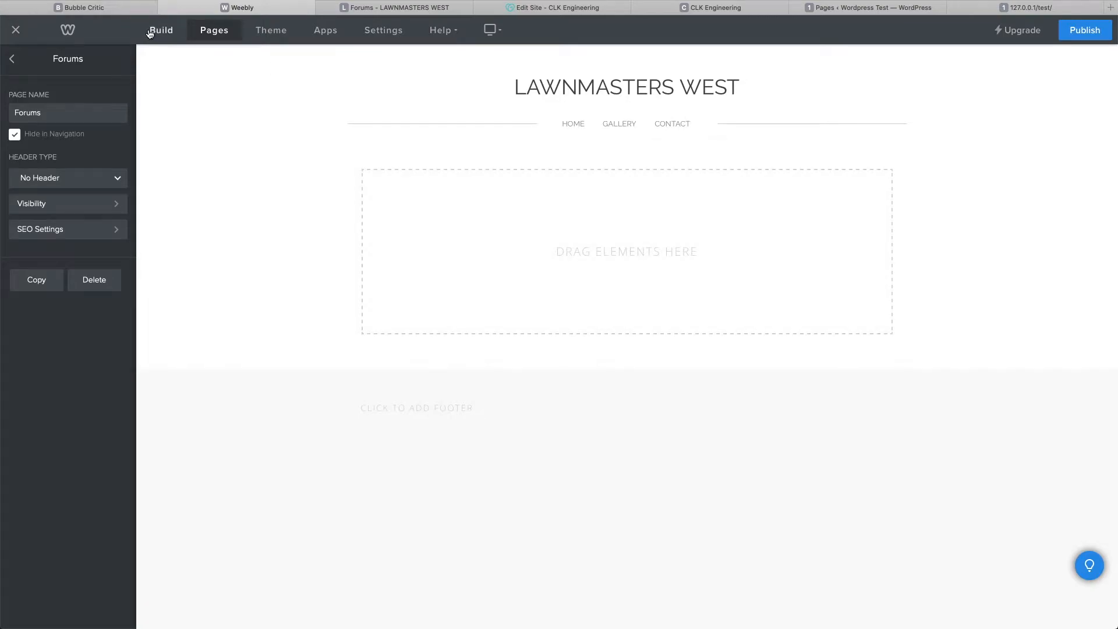
pyautogui.click(162, 32)
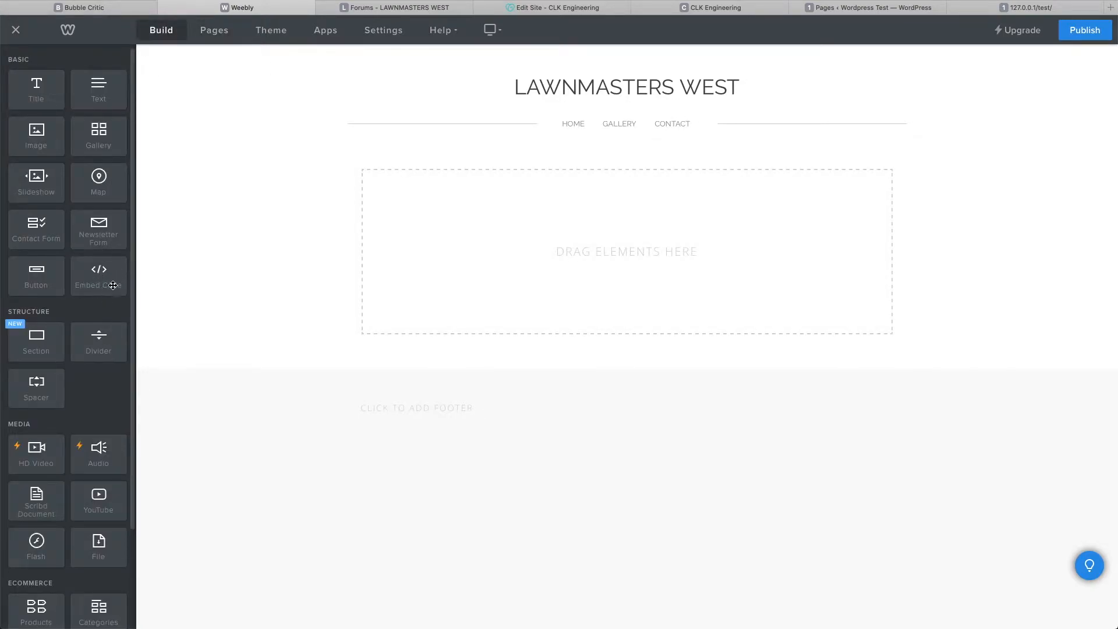
pyautogui.moveTo(103, 275); pyautogui.dragTo(638, 261)
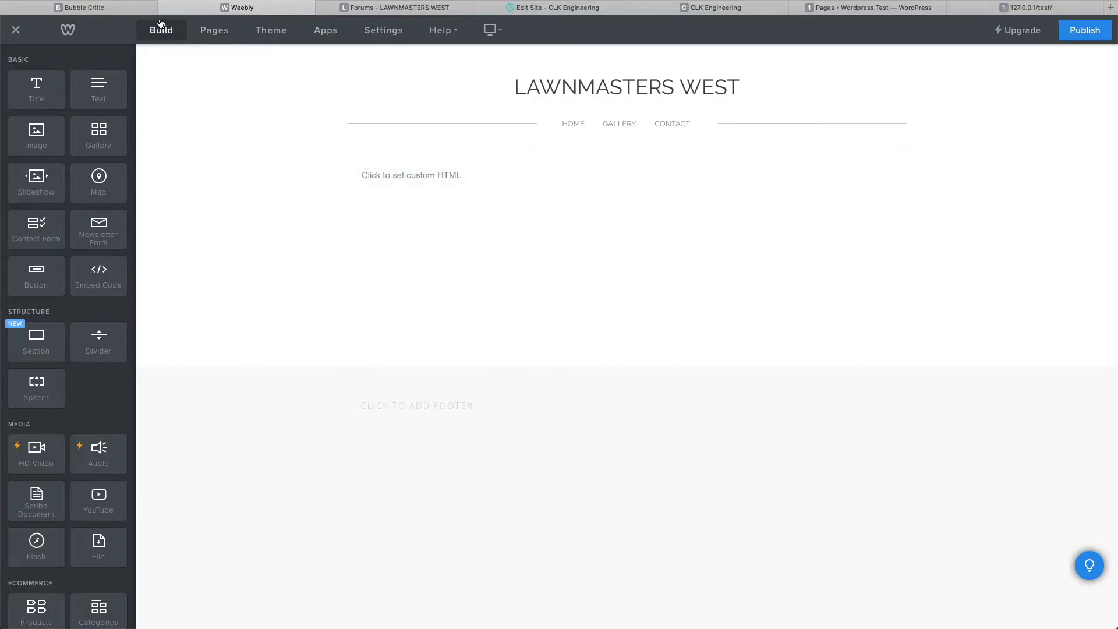
# Switch to the Bubble Critic site, open its forum installation page and copy the embed HTML
pyautogui.click(116, 7)
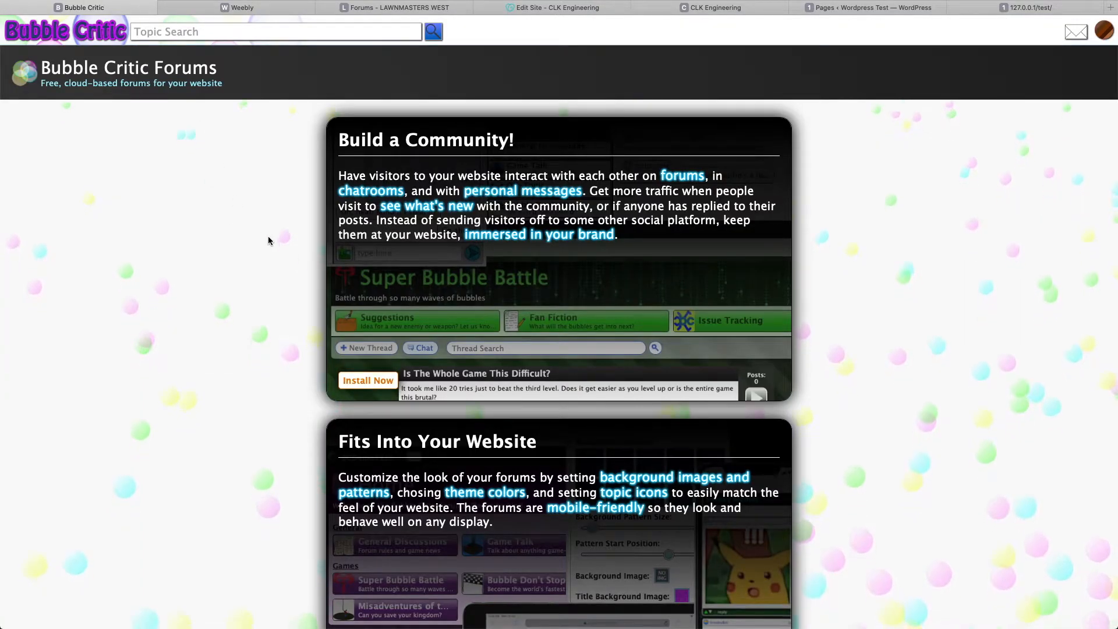
pyautogui.click(112, 35)
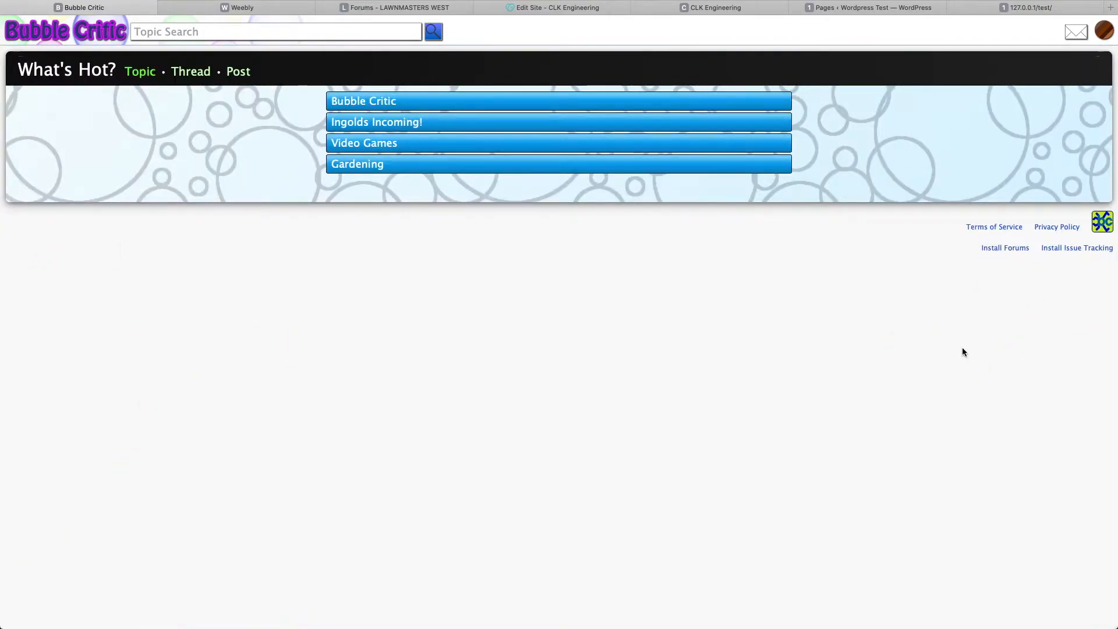
pyautogui.click(1005, 247)
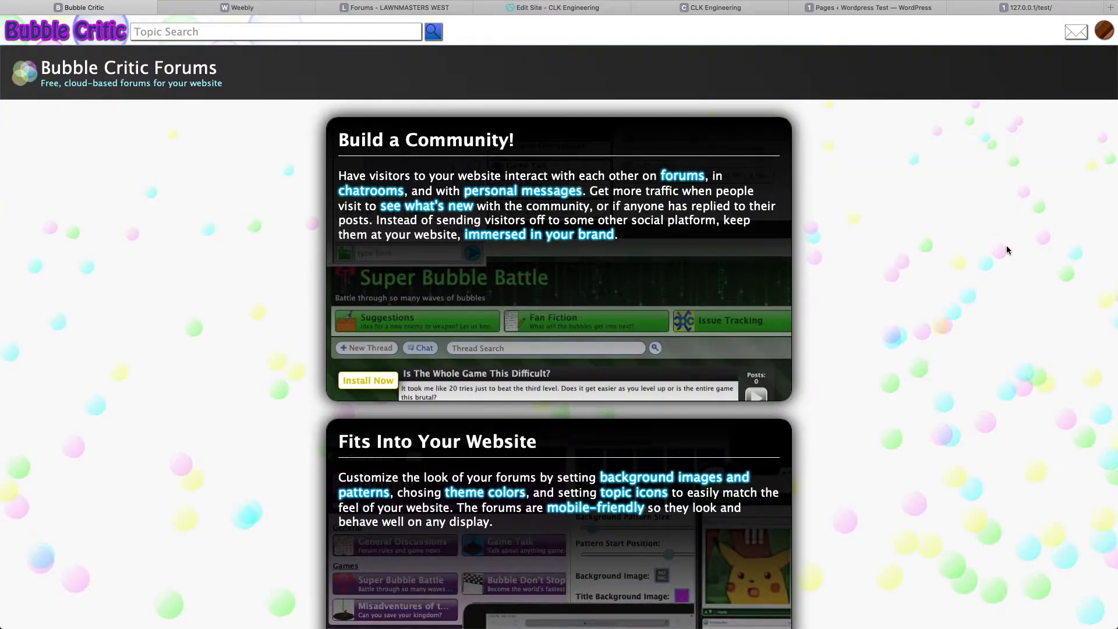
pyautogui.scroll(-3, 407, 349)
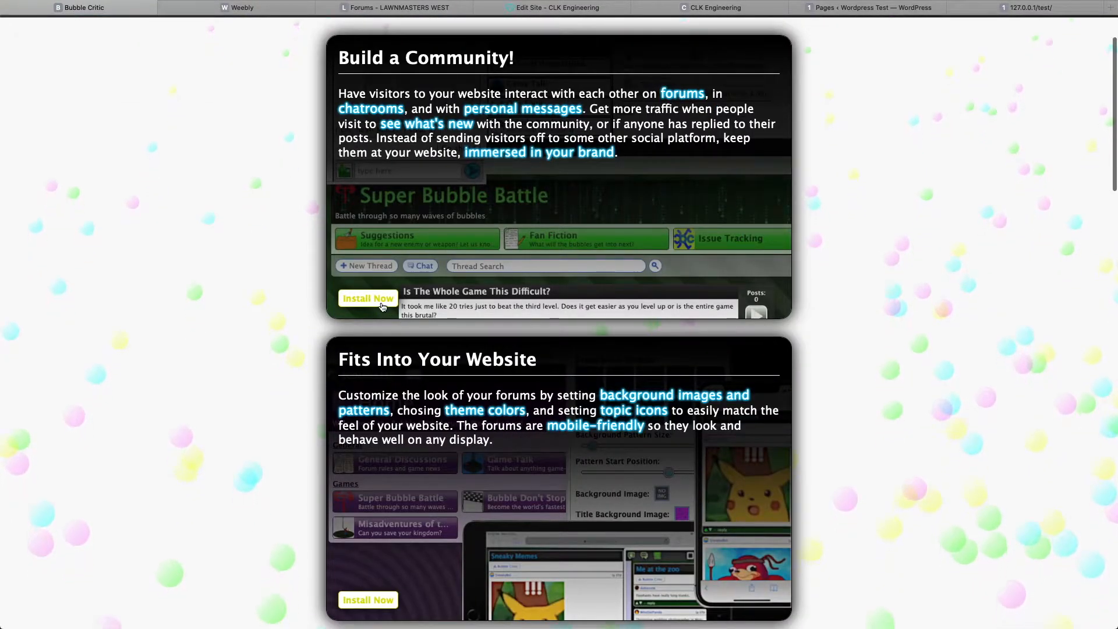
pyautogui.click(368, 298)
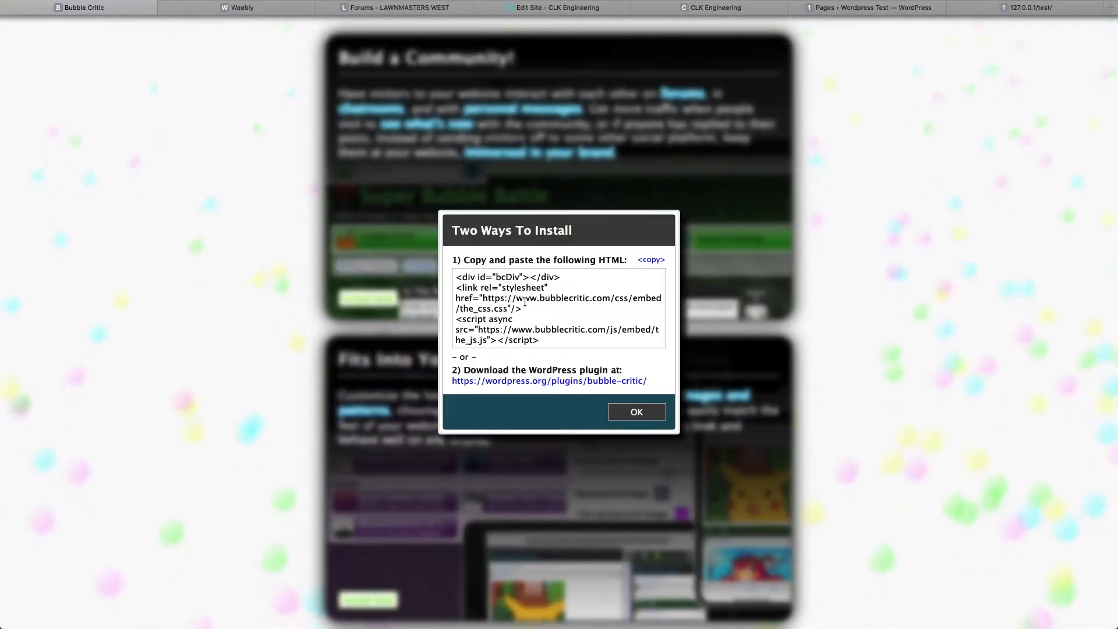
pyautogui.click(655, 263)
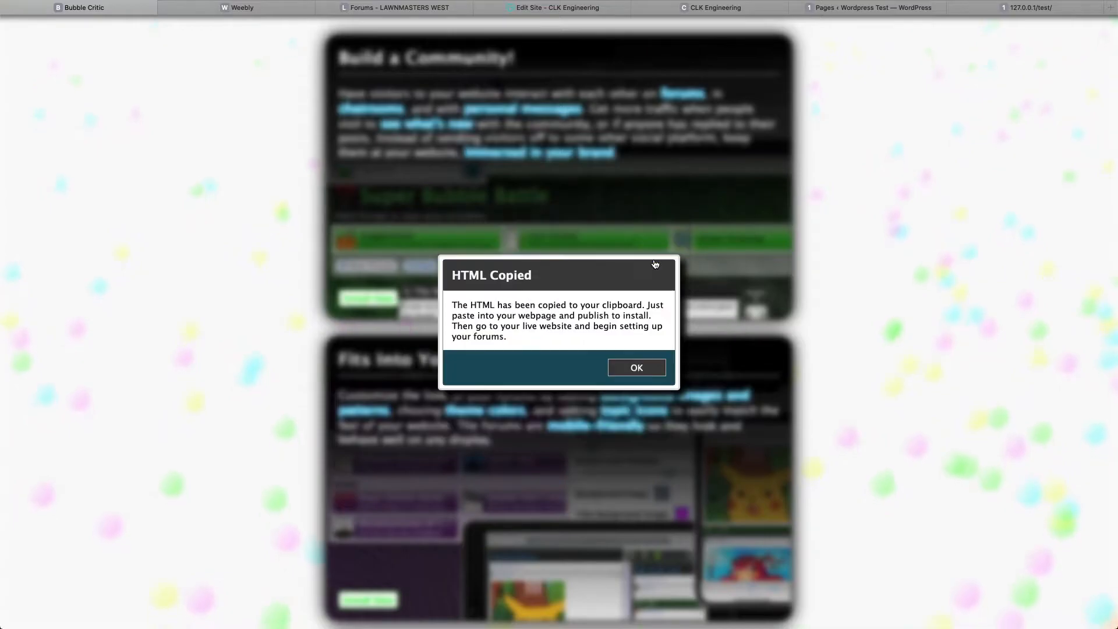
pyautogui.click(648, 365)
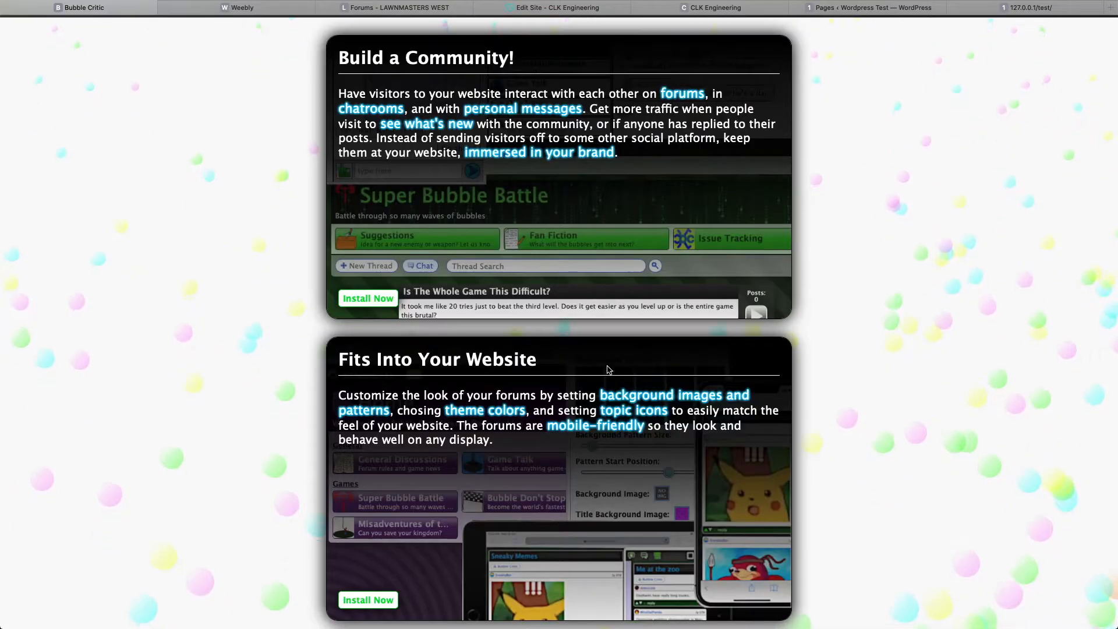
# Back in Weebly, replace the custom HTML placeholder on the Forums page with the copied Bubble Critic embed code
pyautogui.click(246, 10)
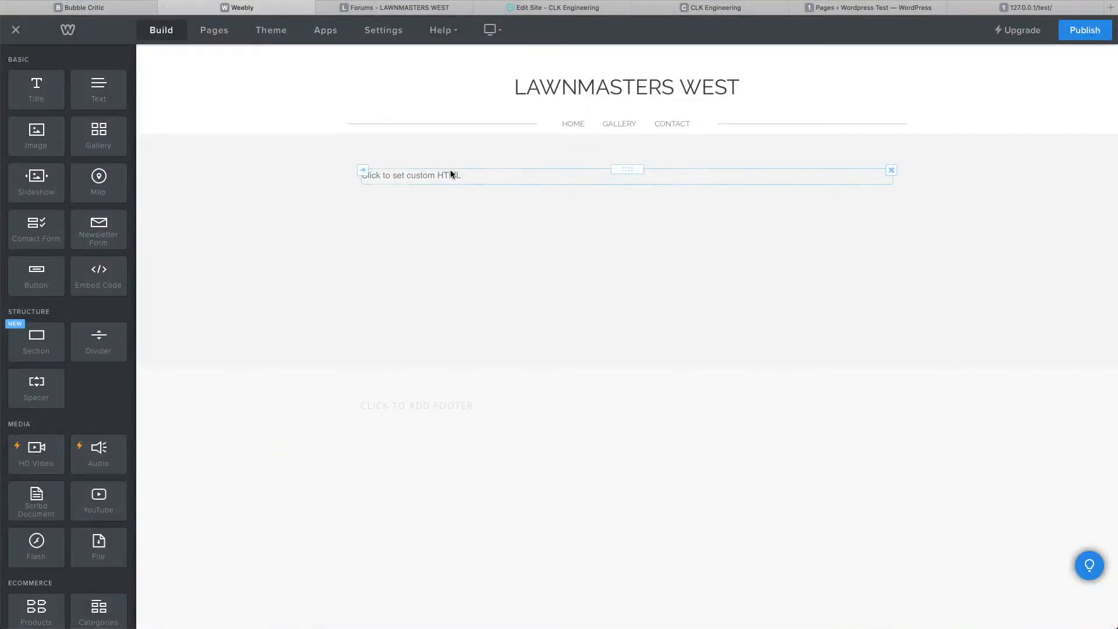
pyautogui.click(452, 176)
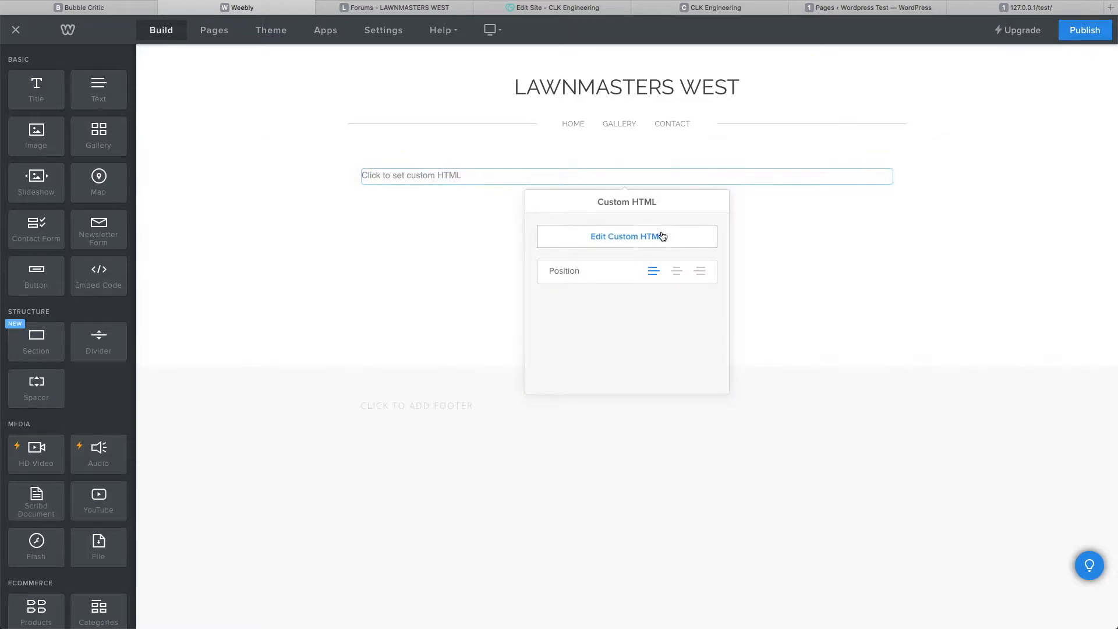
pyautogui.click(661, 235)
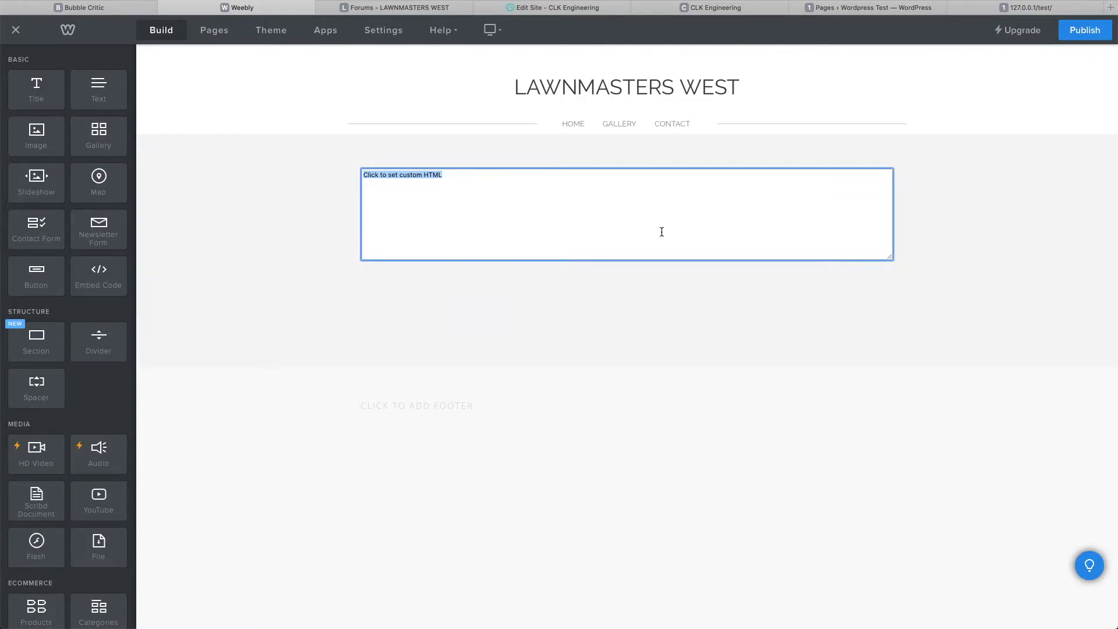
pyautogui.press('super+v')
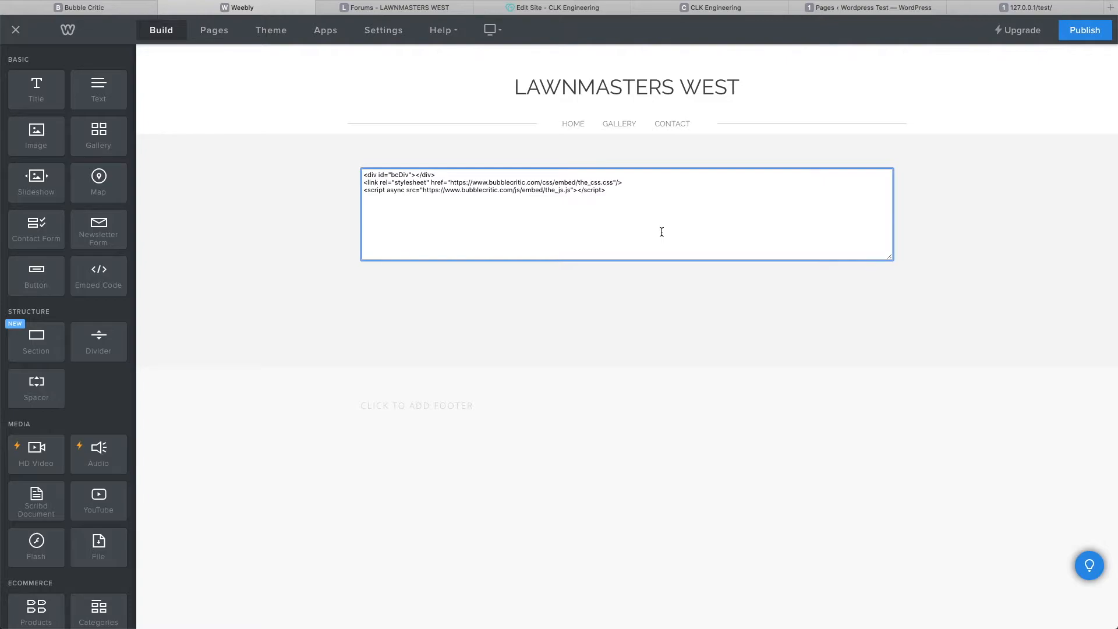
pyautogui.click(659, 306)
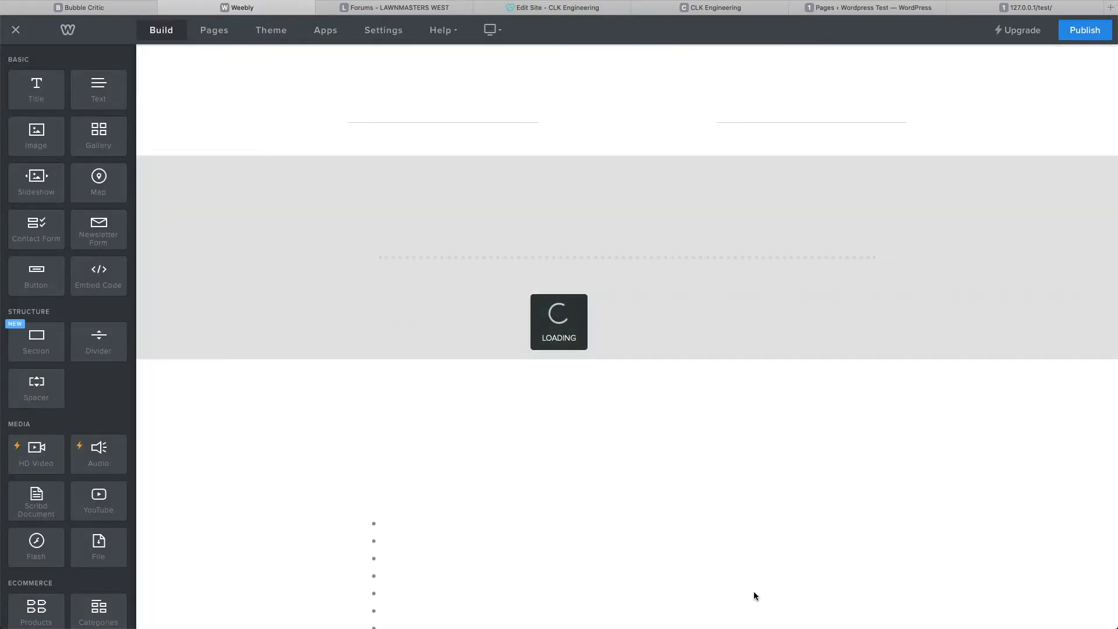
# Reopen the Forums page, publish the Weebly site and view the live Forums page
pyautogui.click(224, 39)
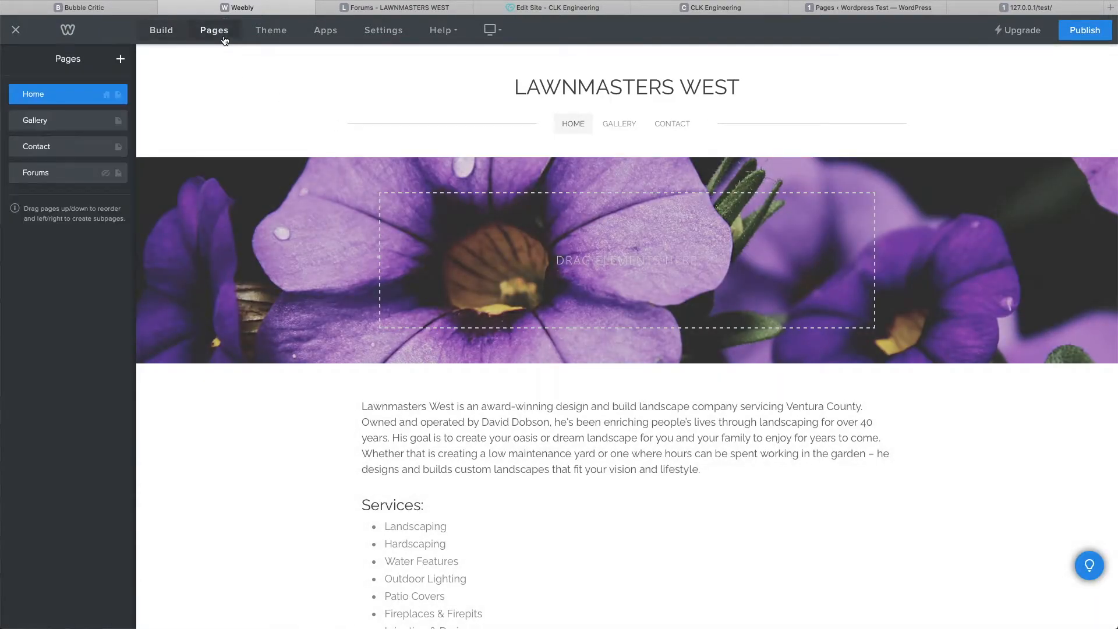
pyautogui.click(70, 173)
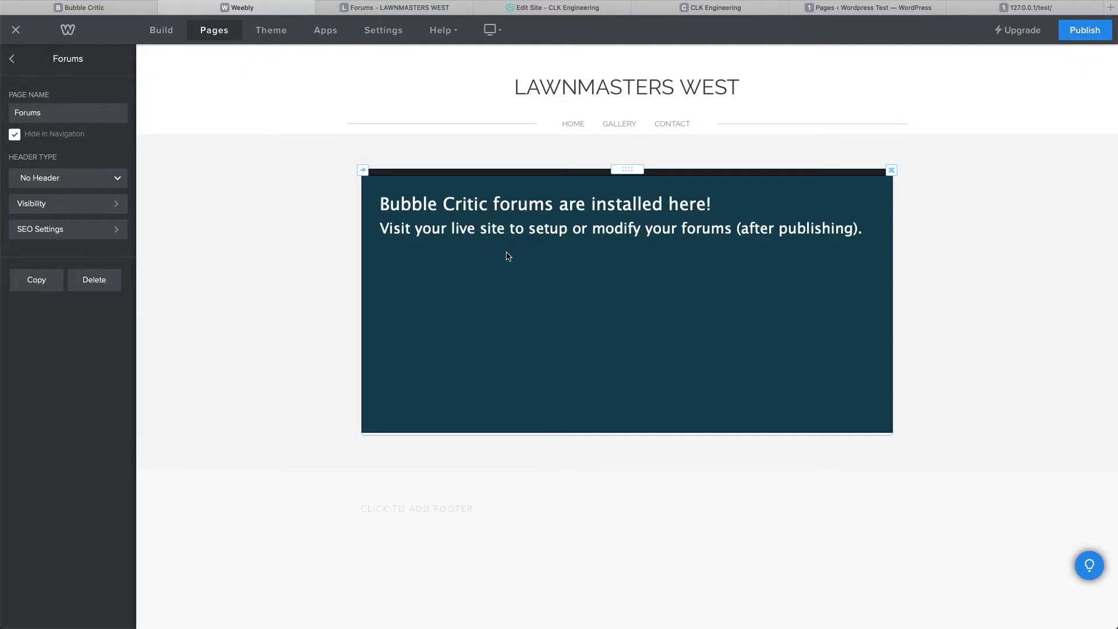
pyautogui.click(1080, 32)
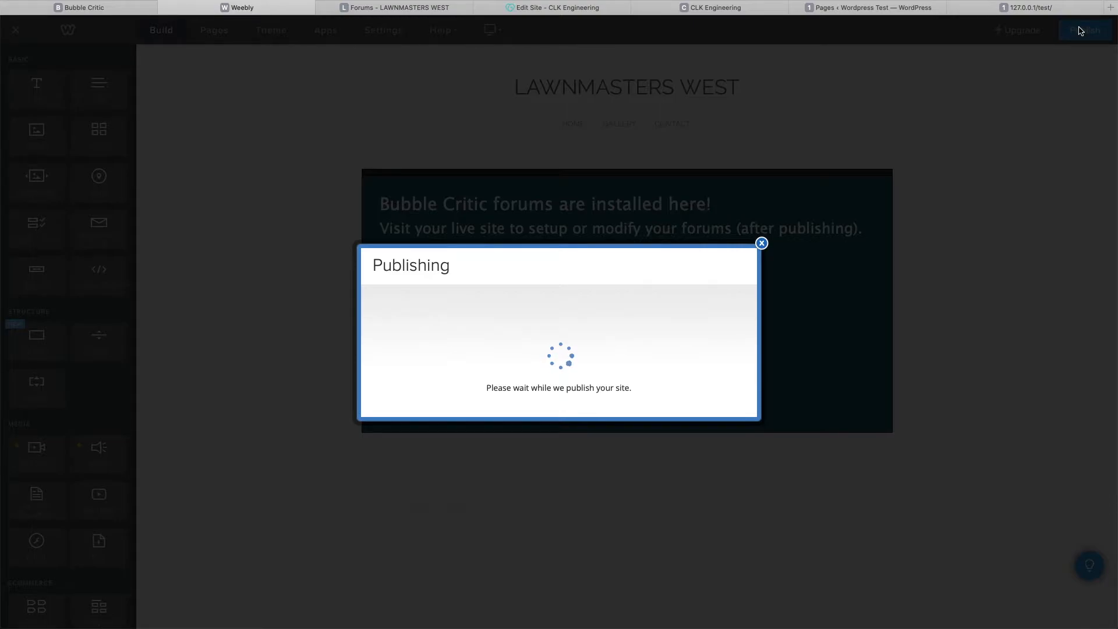
pyautogui.click(761, 166)
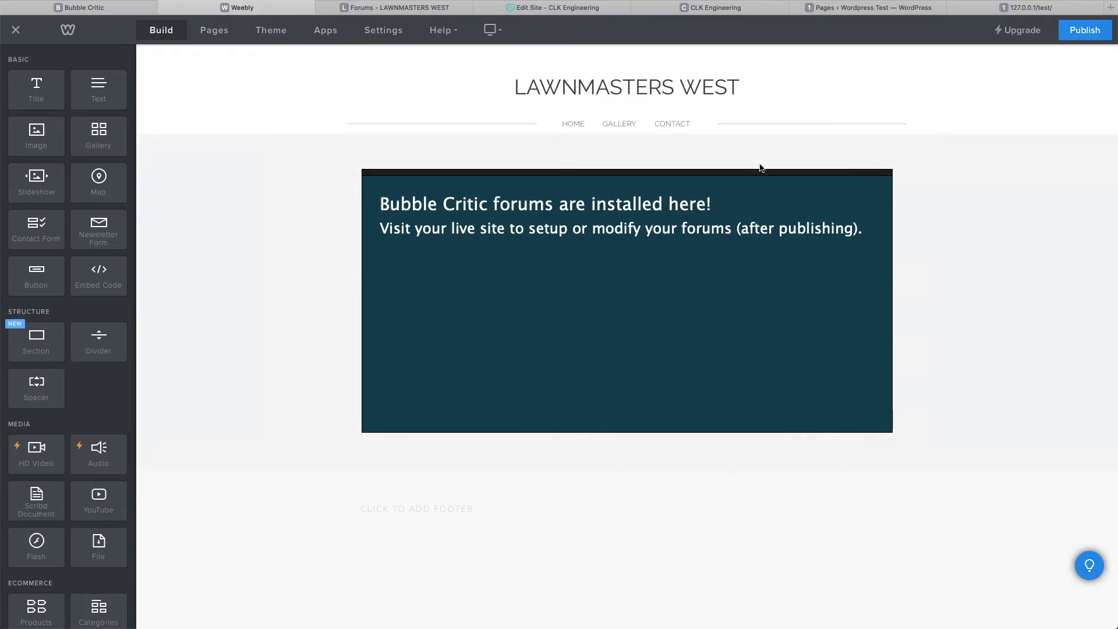
pyautogui.click(427, 8)
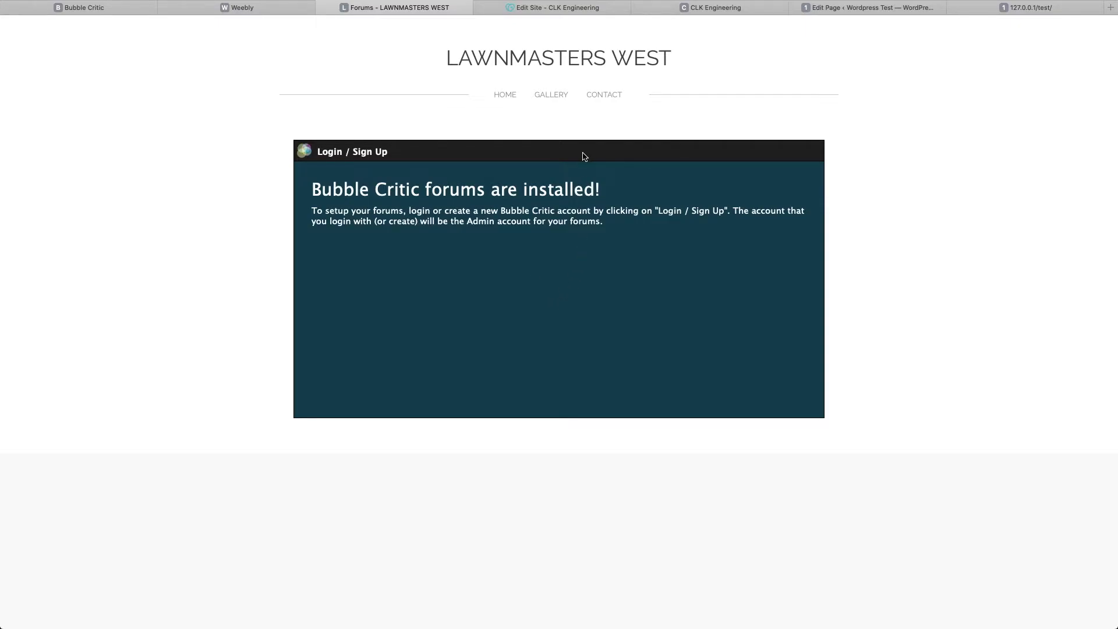
# Switch to the CLK Engineering site editor and add an HTML section directly above the Contact Us section
pyautogui.click(581, 9)
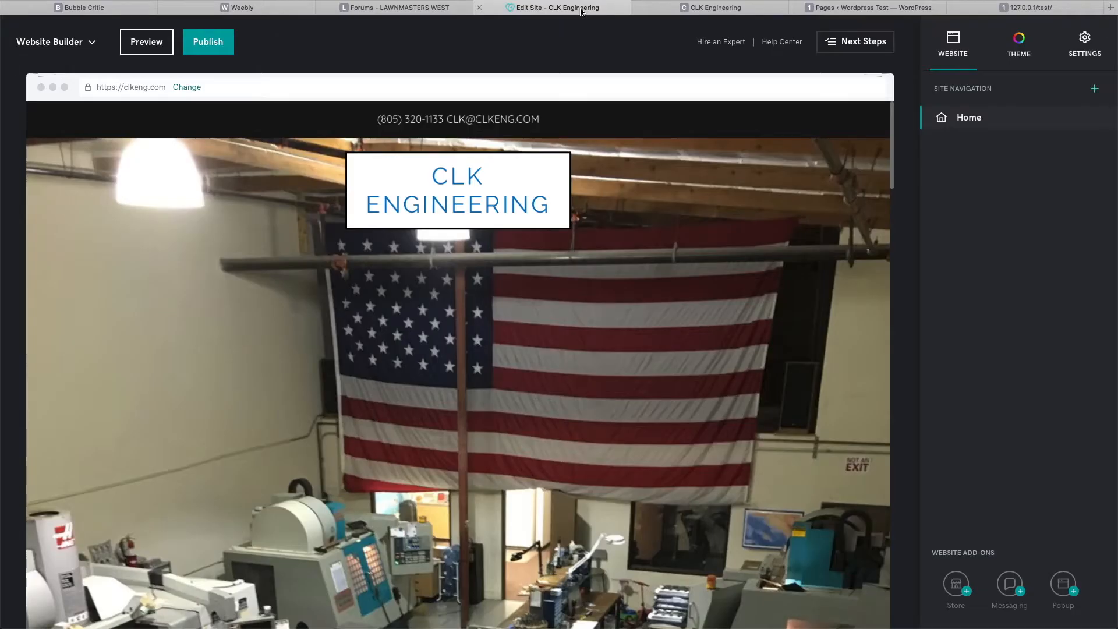
pyautogui.scroll(-10, 578, 306)
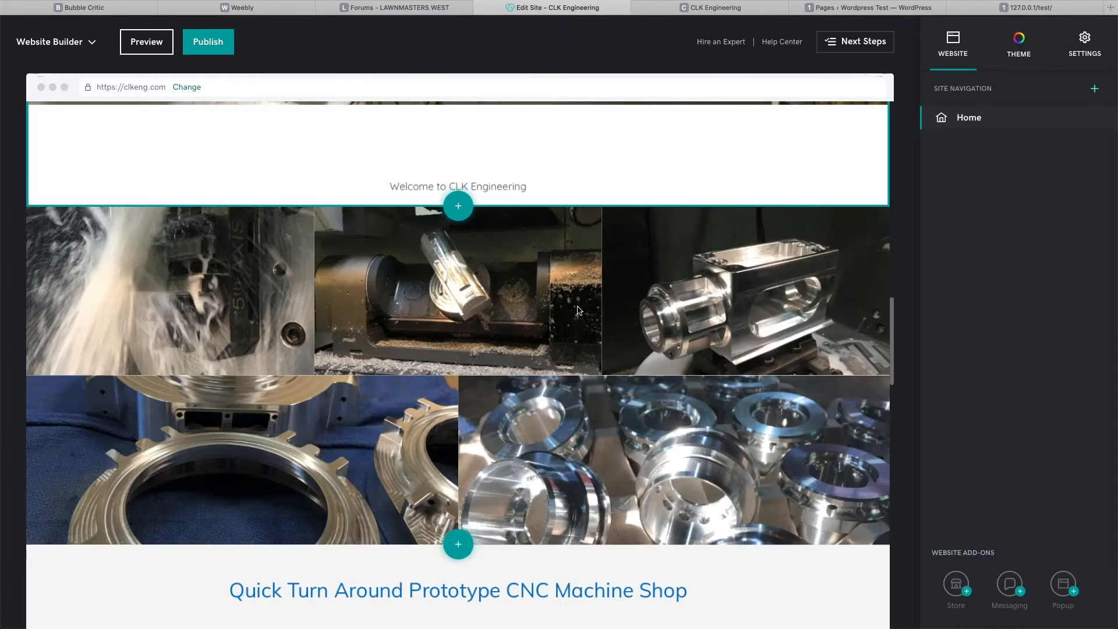
pyautogui.scroll(-15, 578, 310)
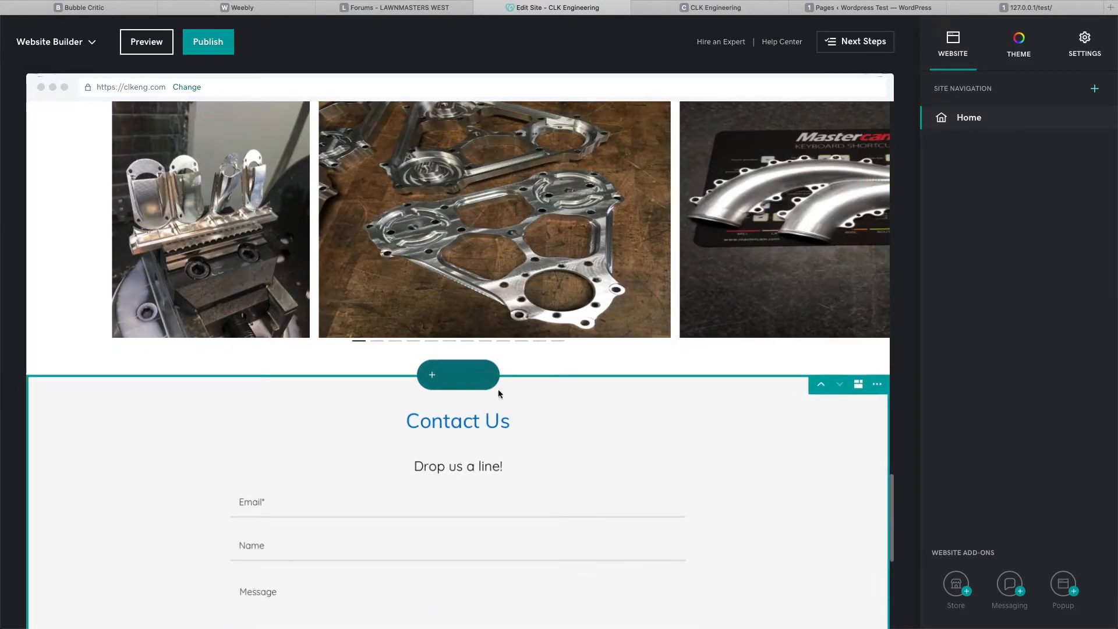
pyautogui.click(472, 372)
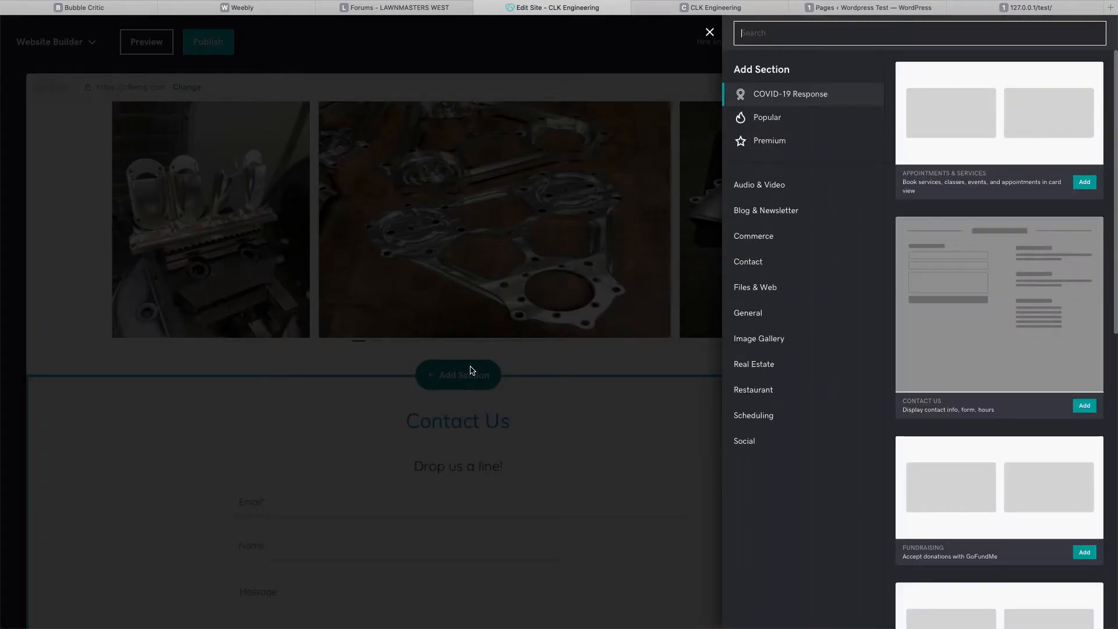
pyautogui.write('html')
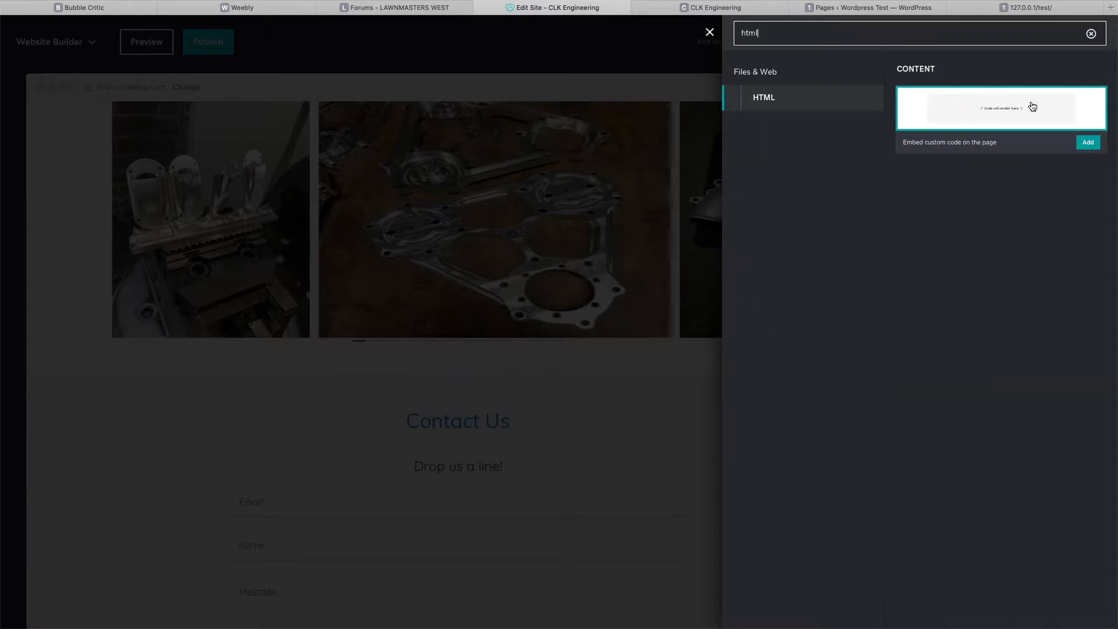
pyautogui.click(1089, 144)
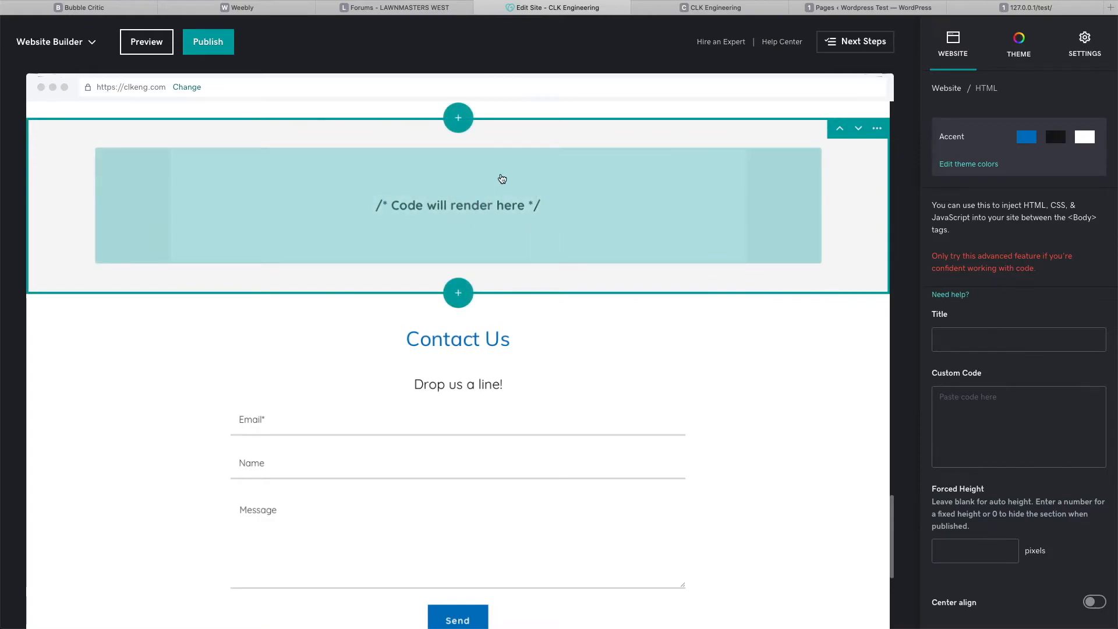
# Paste the Bubble Critic embed code as the HTML section's custom code and publish the site to clkeng.com
pyautogui.click(999, 418)
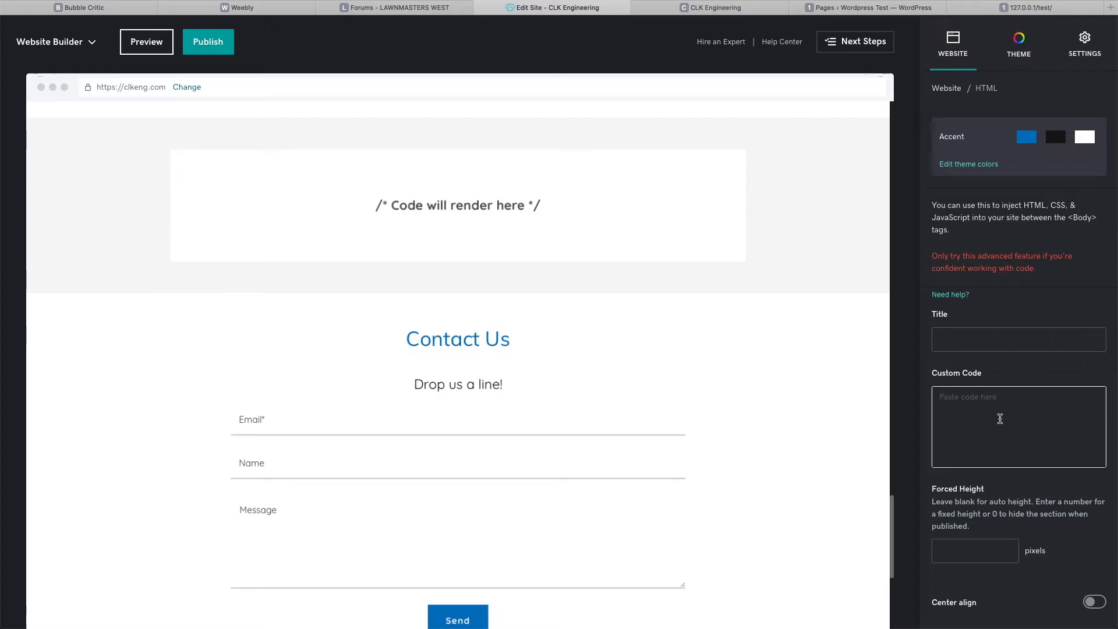
pyautogui.hotkey('ctrl', 'v')
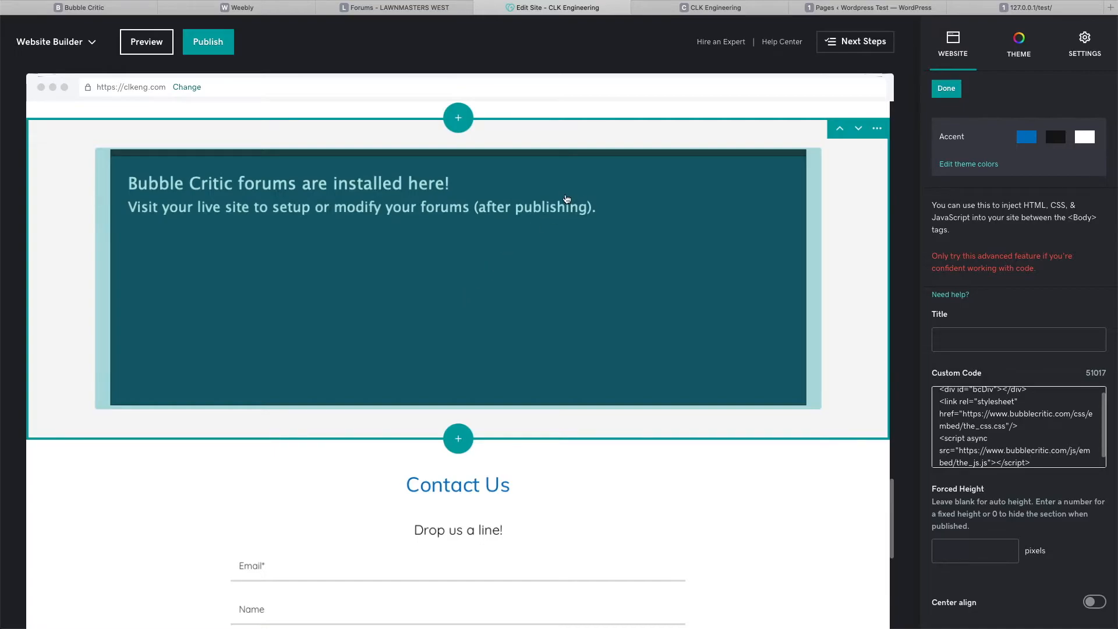
pyautogui.click(208, 42)
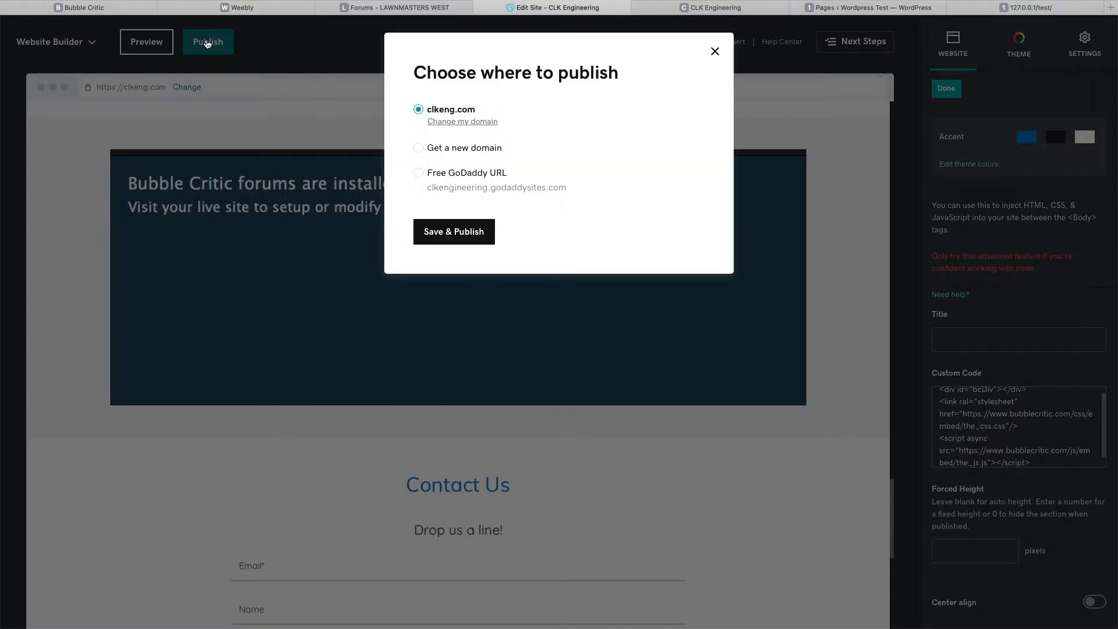
pyautogui.click(447, 233)
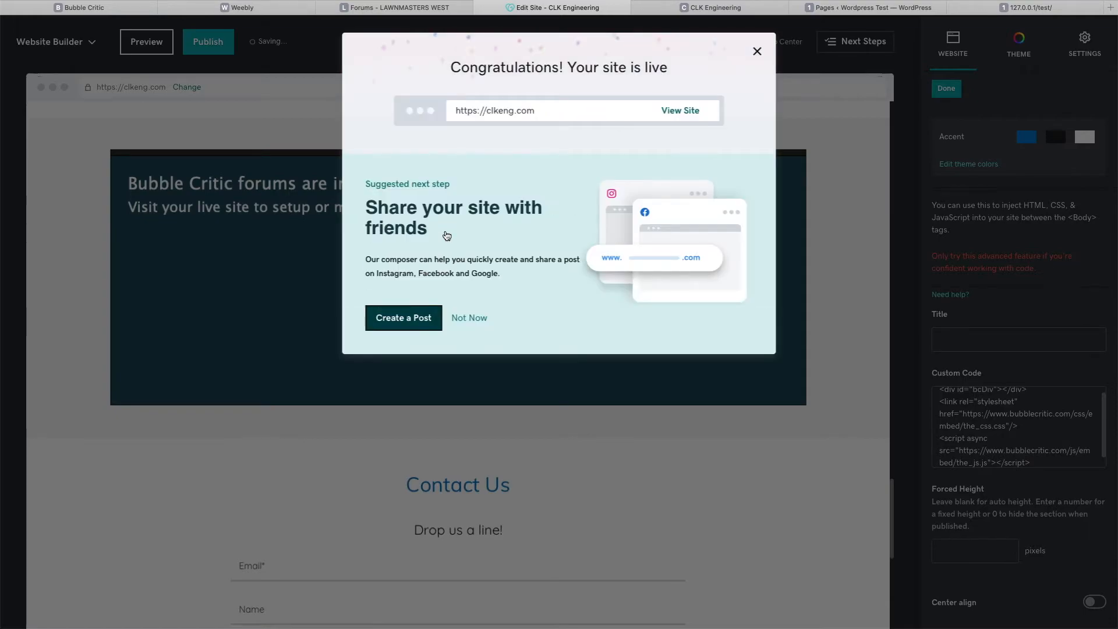
pyautogui.click(757, 51)
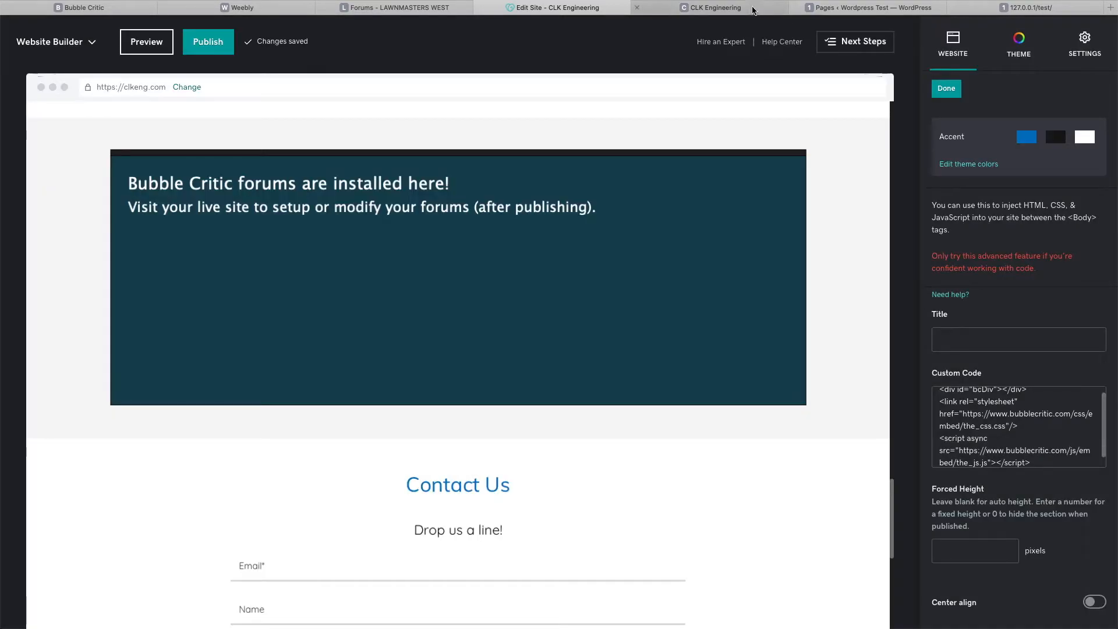
# Check the live CLK Engineering page for the forum section above Contact Us
pyautogui.click(754, 9)
pyautogui.scroll(-10, 691, 311)
pyautogui.scroll(-10, 692, 311)
pyautogui.scroll(5, 692, 312)
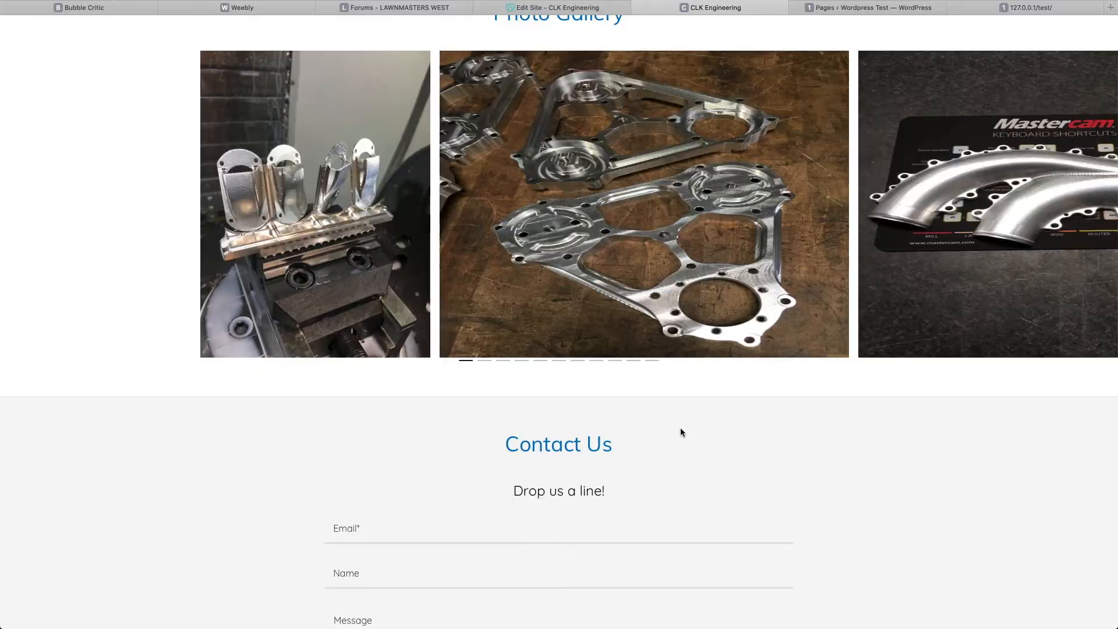
# Reload the live CLK Engineering page and view the forum section above Contact Us
pyautogui.press('super+r')
pyautogui.scroll(-3, 681, 432)
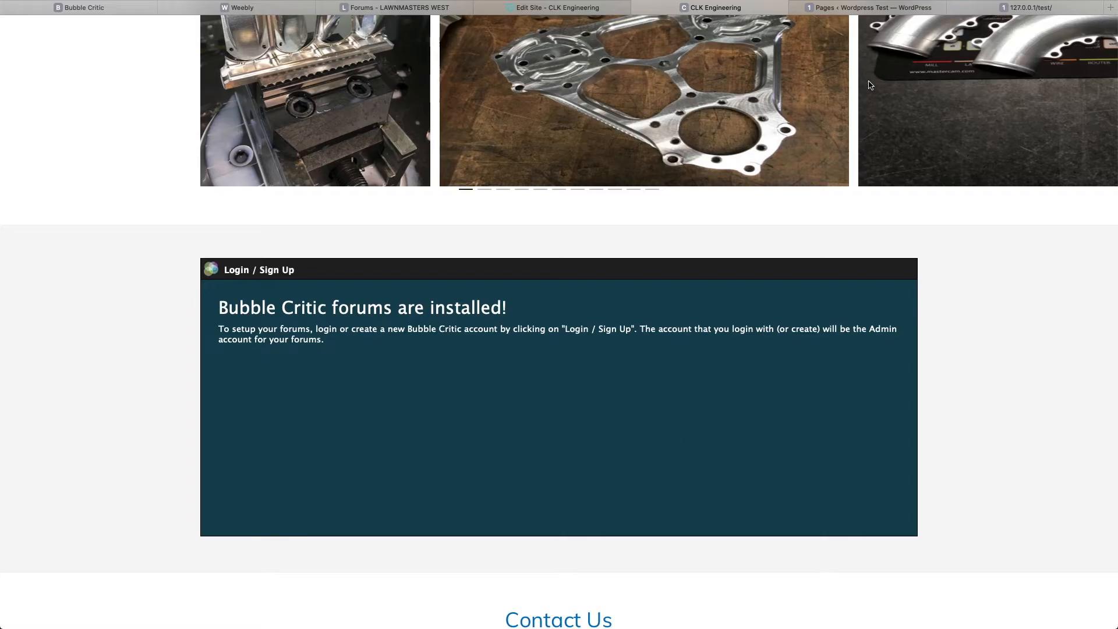
# View the Bubble Critic plugin's WordPress.org page through the Bubble Critic install instructions, closing both after viewing
pyautogui.click(871, 8)
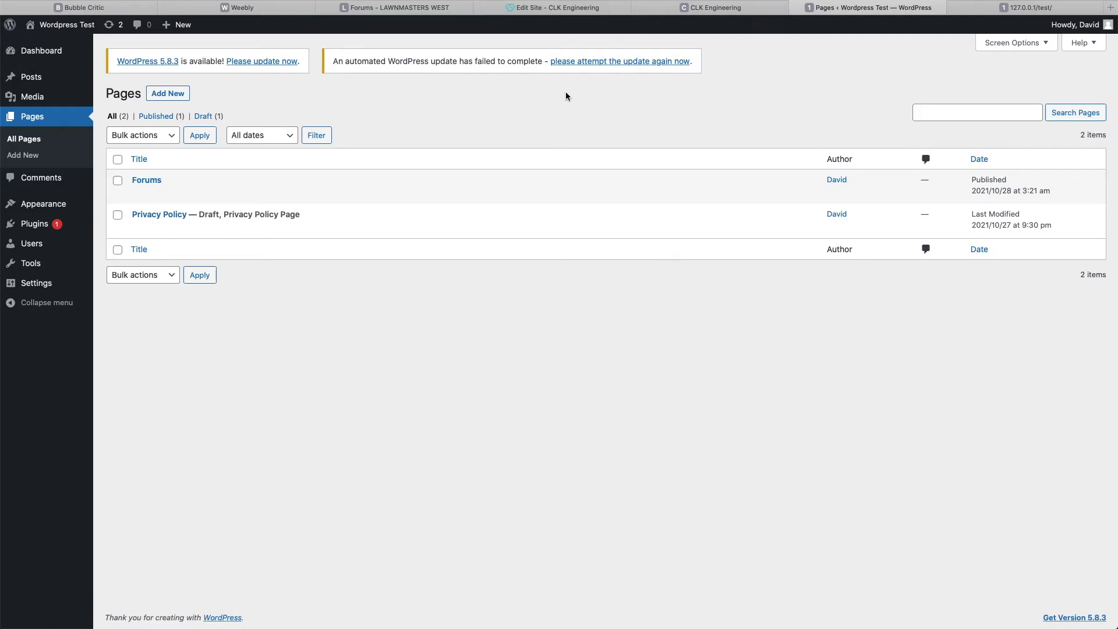
pyautogui.press('super+1')
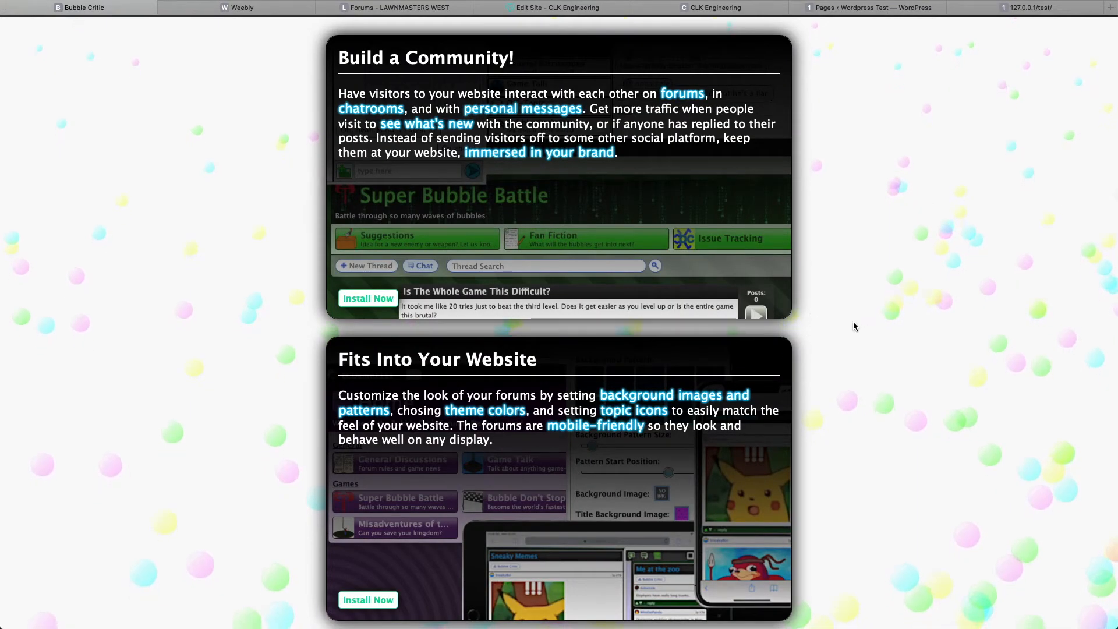
pyautogui.click(389, 301)
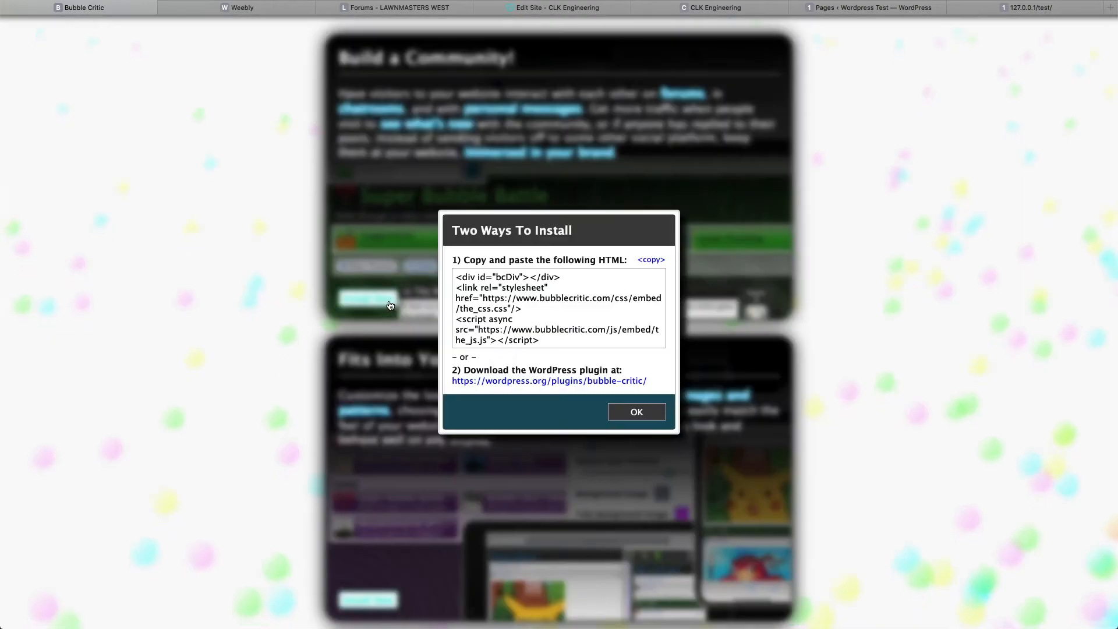
pyautogui.click(544, 382)
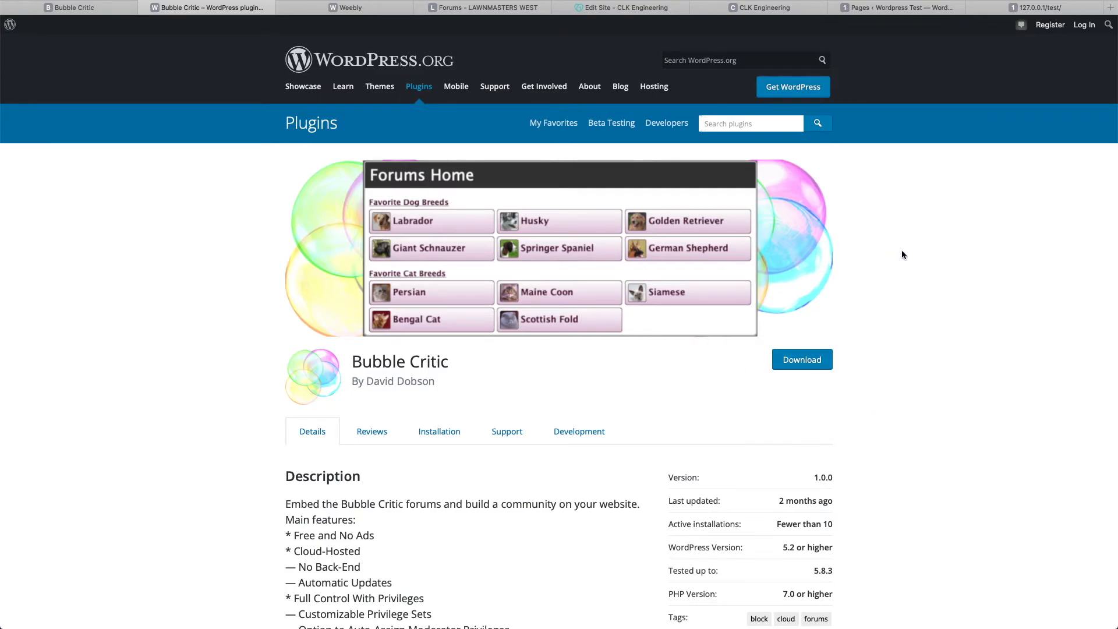
pyautogui.click(144, 9)
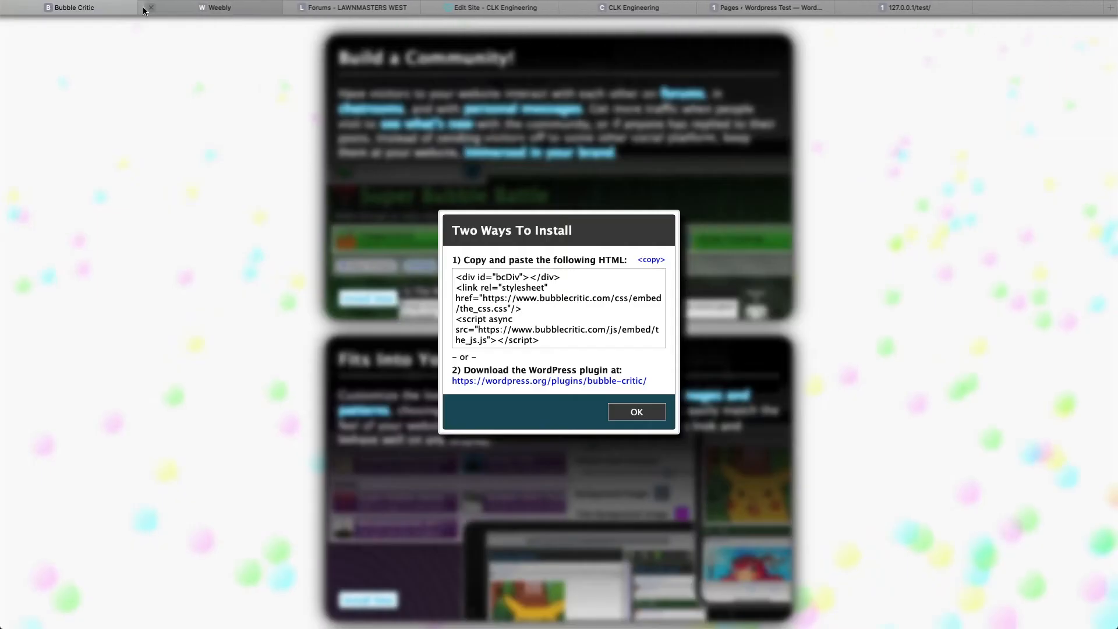
pyautogui.click(641, 410)
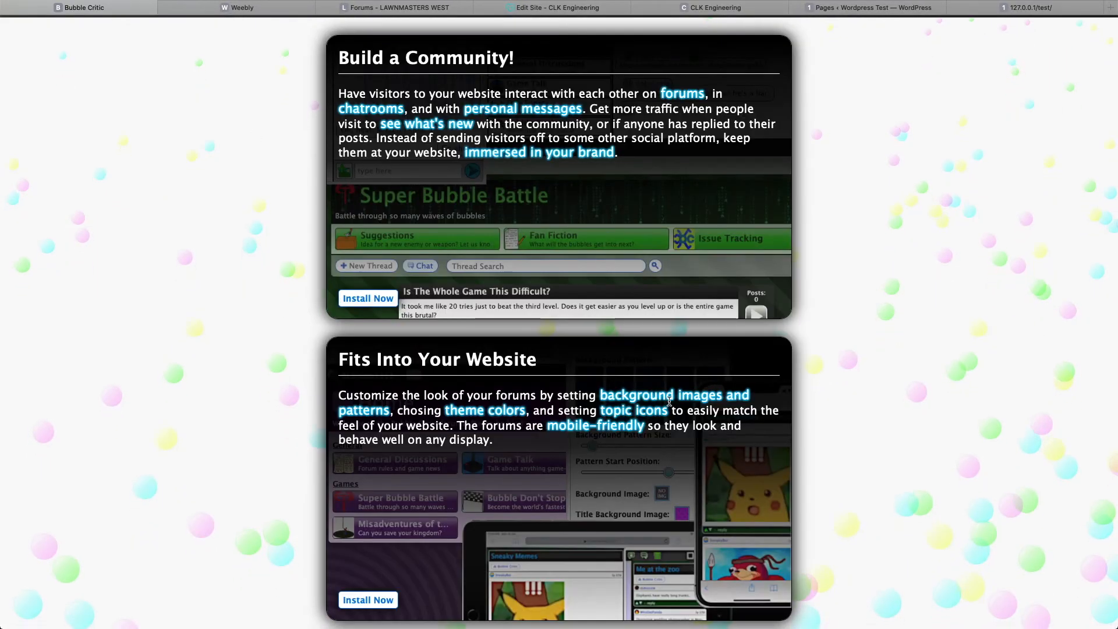
# Return to the WordPress Test admin and search the plugins available to add for "bubble critic"
pyautogui.click(860, 14)
pyautogui.click(36, 226)
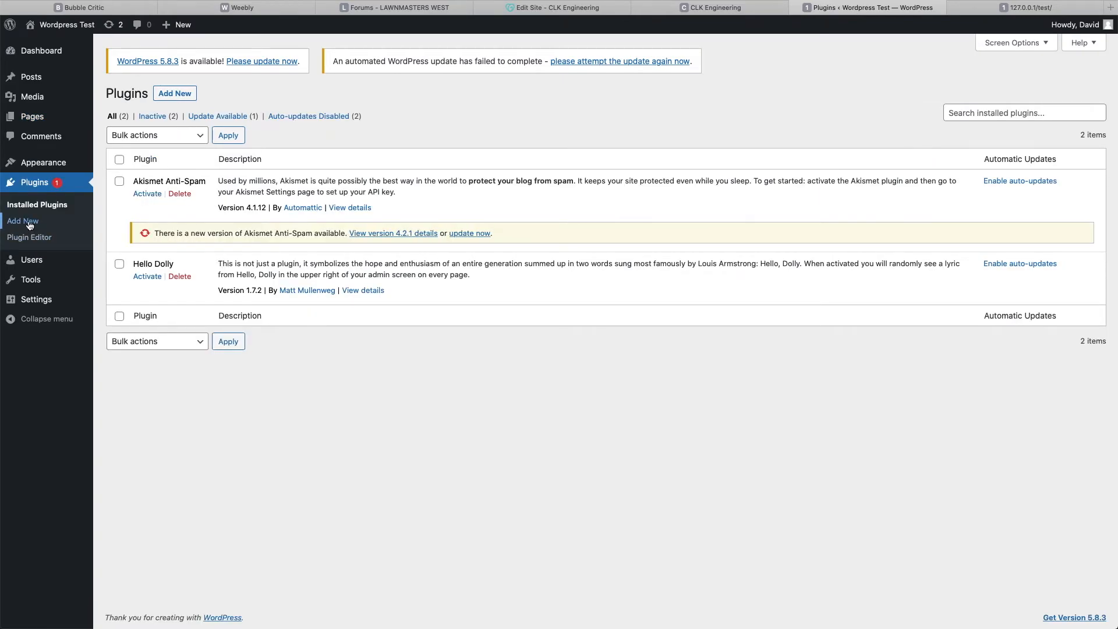
pyautogui.click(36, 223)
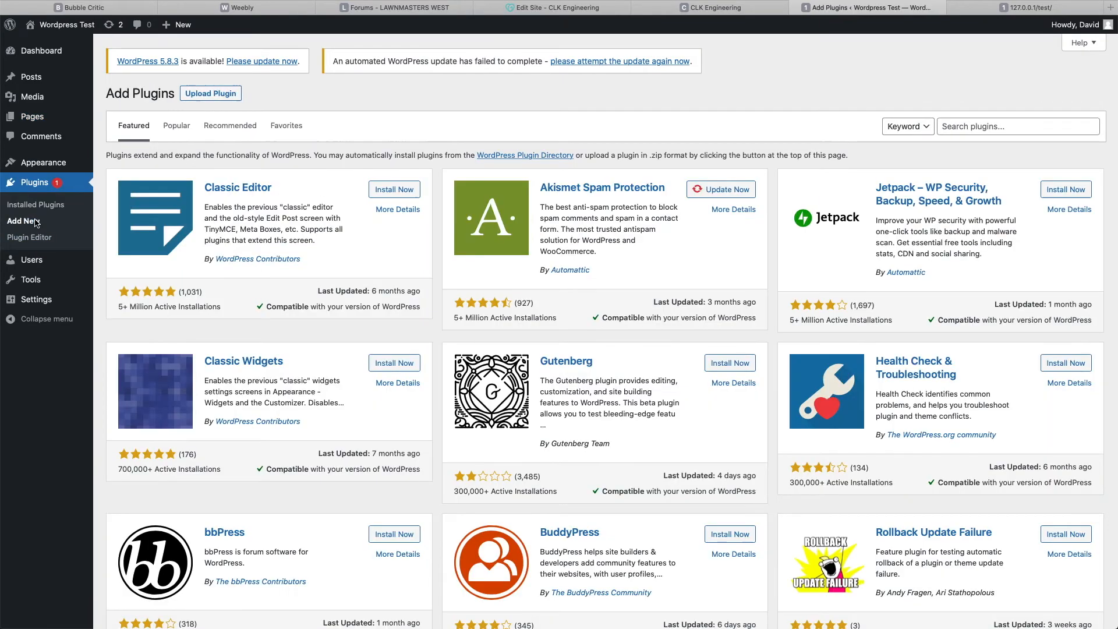
pyautogui.click(989, 125)
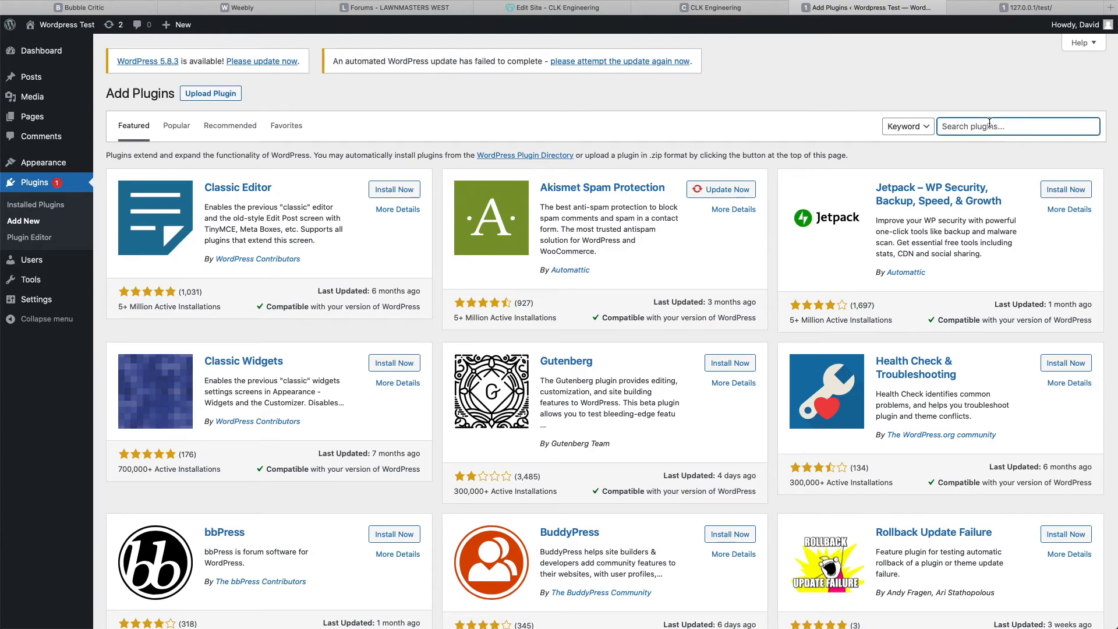
pyautogui.write('bubble critic')
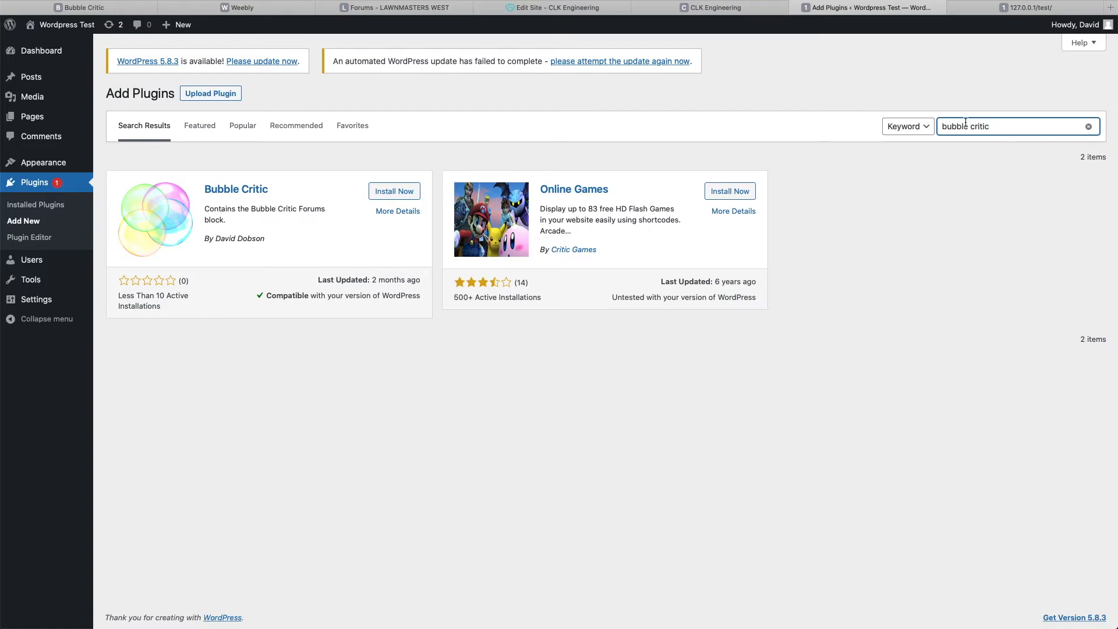
# Install the Bubble Critic plugin and activate it in the list of installed plugins
pyautogui.click(396, 196)
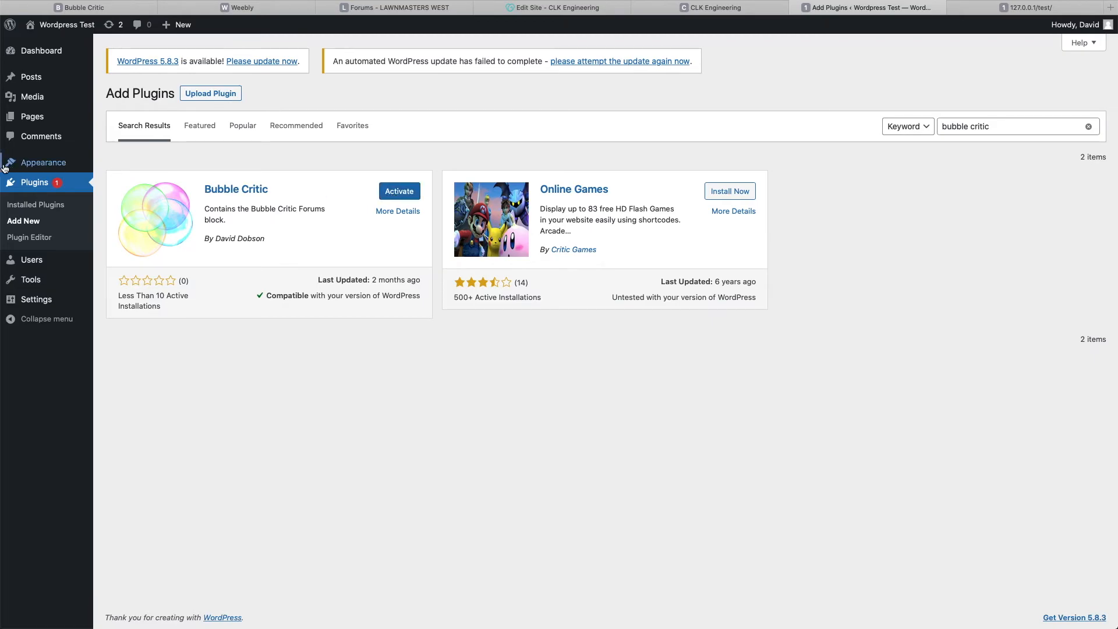
pyautogui.click(39, 181)
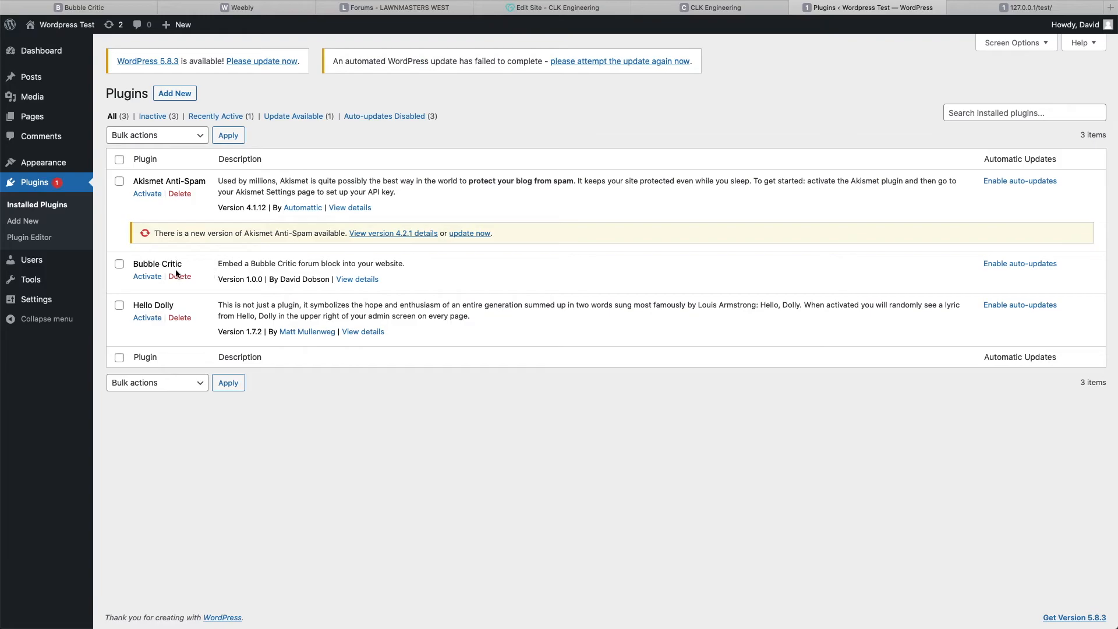
pyautogui.click(146, 277)
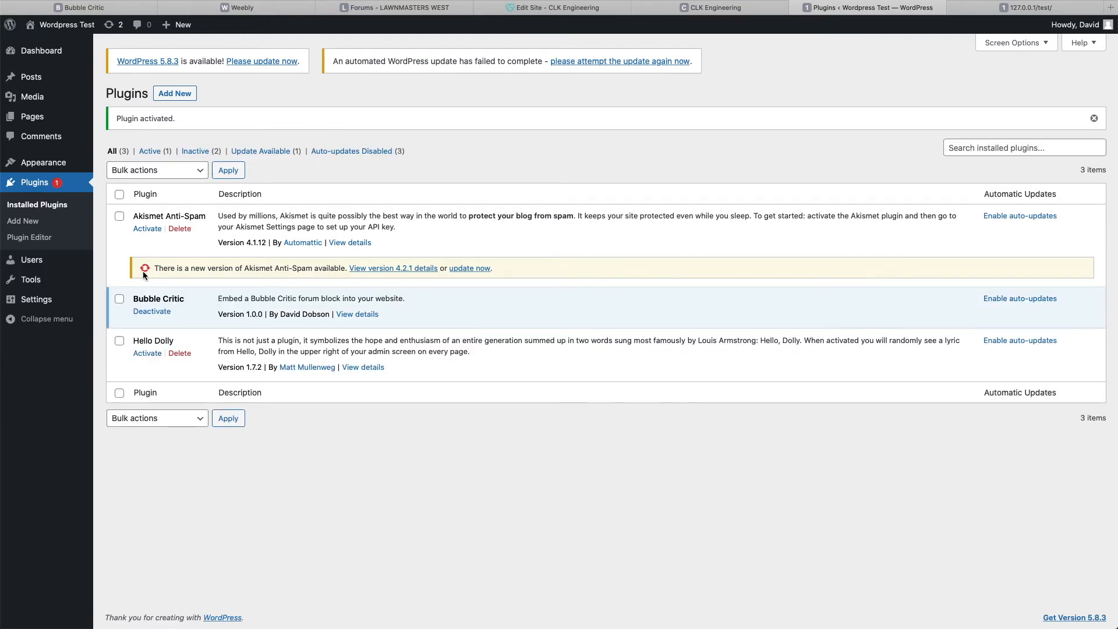
# Open the WordPress Forums page for editing and add the Bubble Critic Forums block below "Welcome to the forums"
pyautogui.click(37, 116)
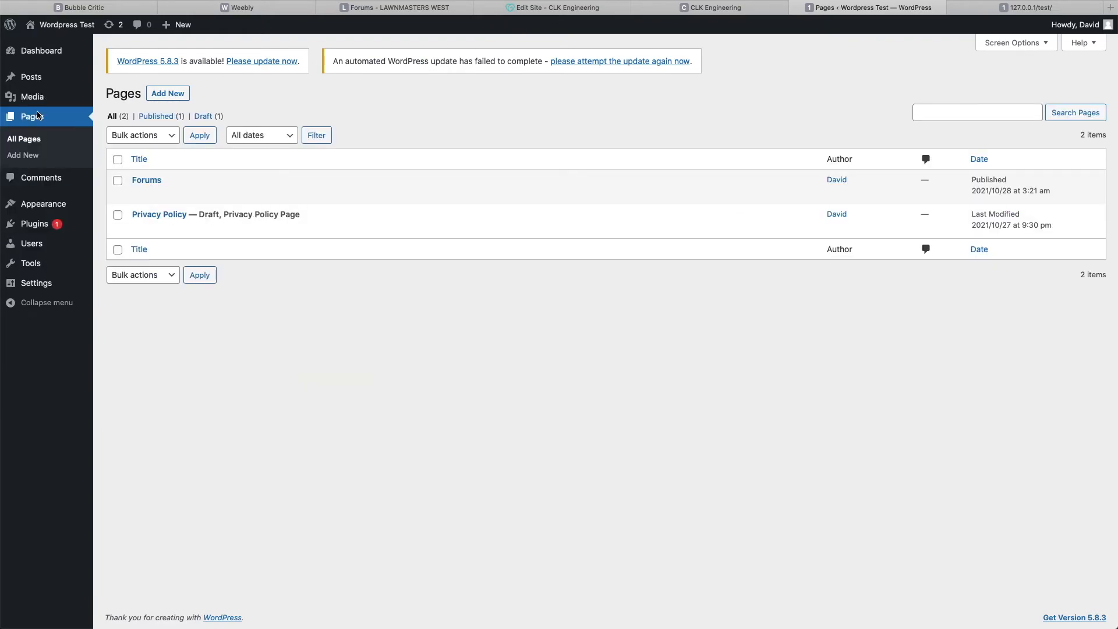
pyautogui.click(155, 182)
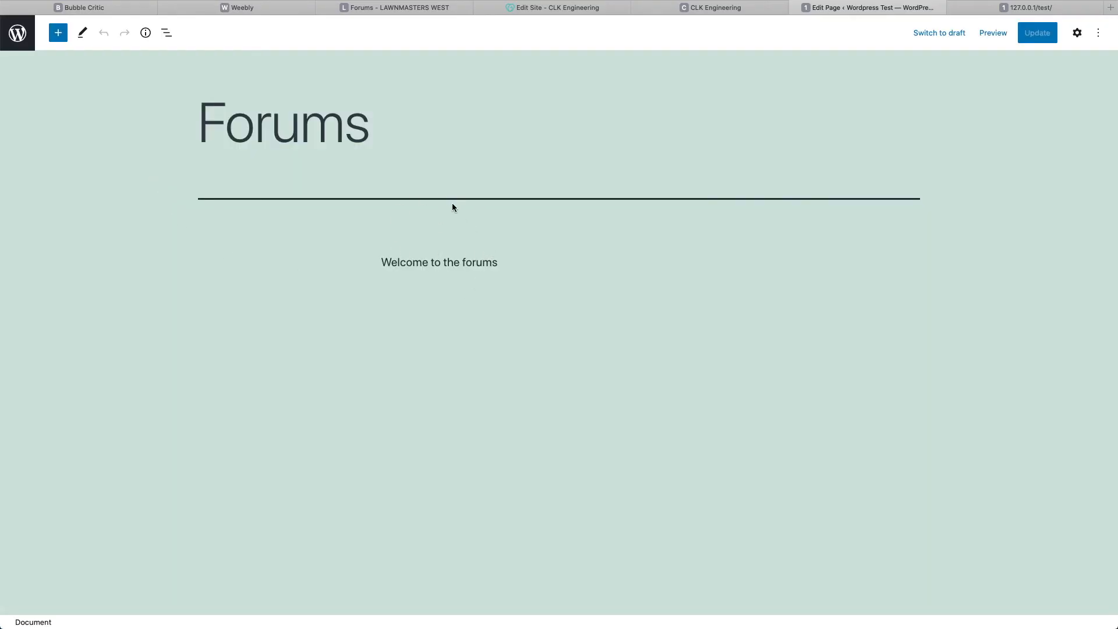
pyautogui.click(59, 33)
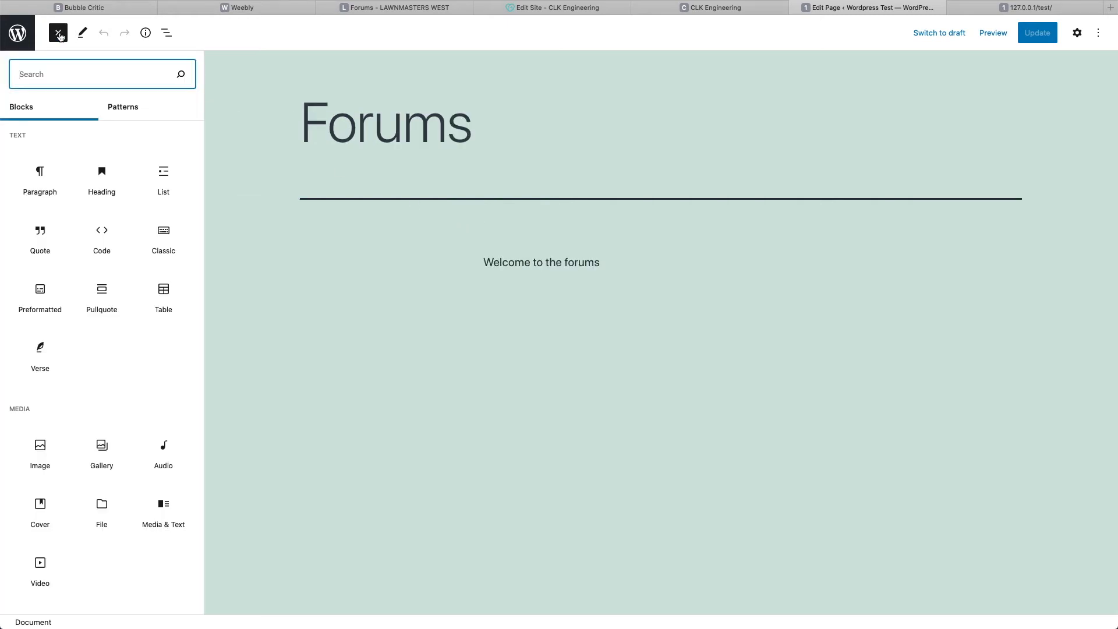
pyautogui.scroll(-15, 102, 279)
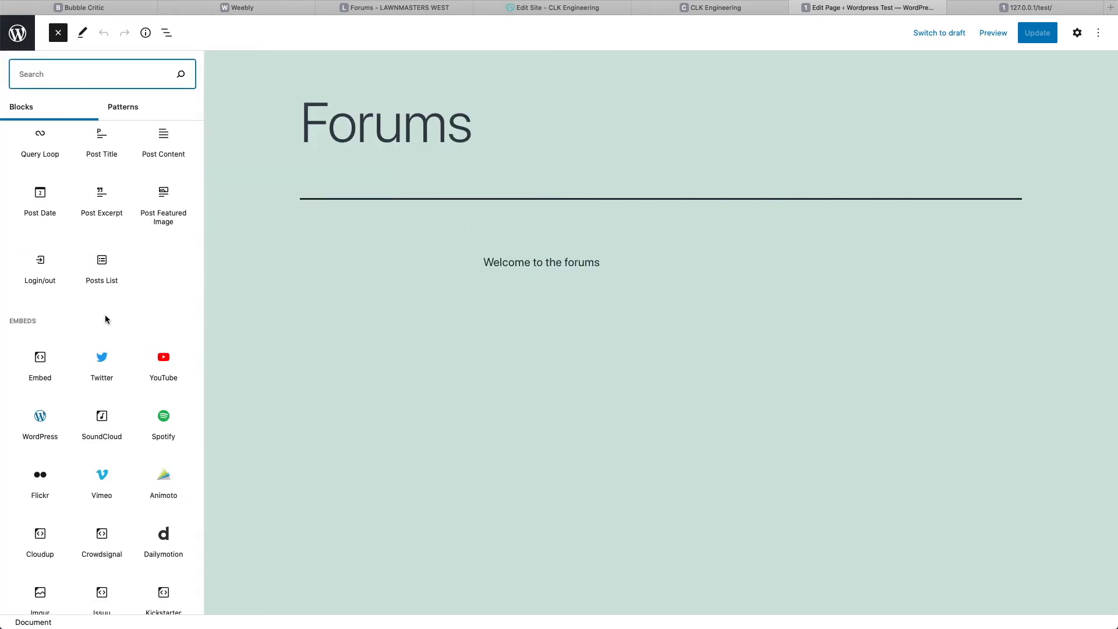
pyautogui.scroll(-8, 49, 333)
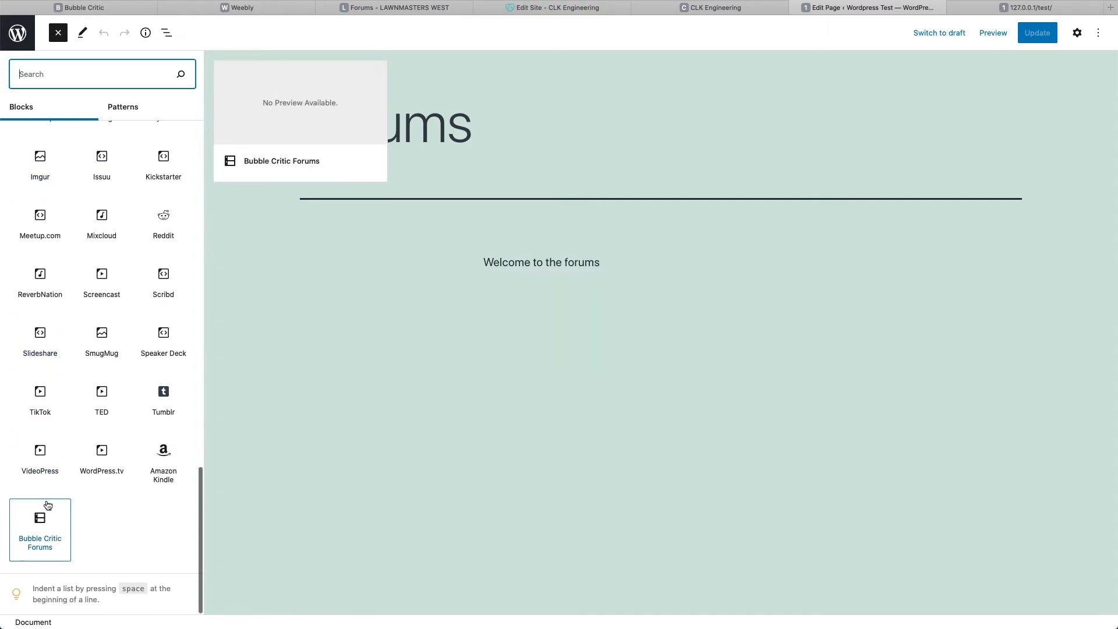
pyautogui.moveTo(48, 505); pyautogui.dragTo(48, 507)
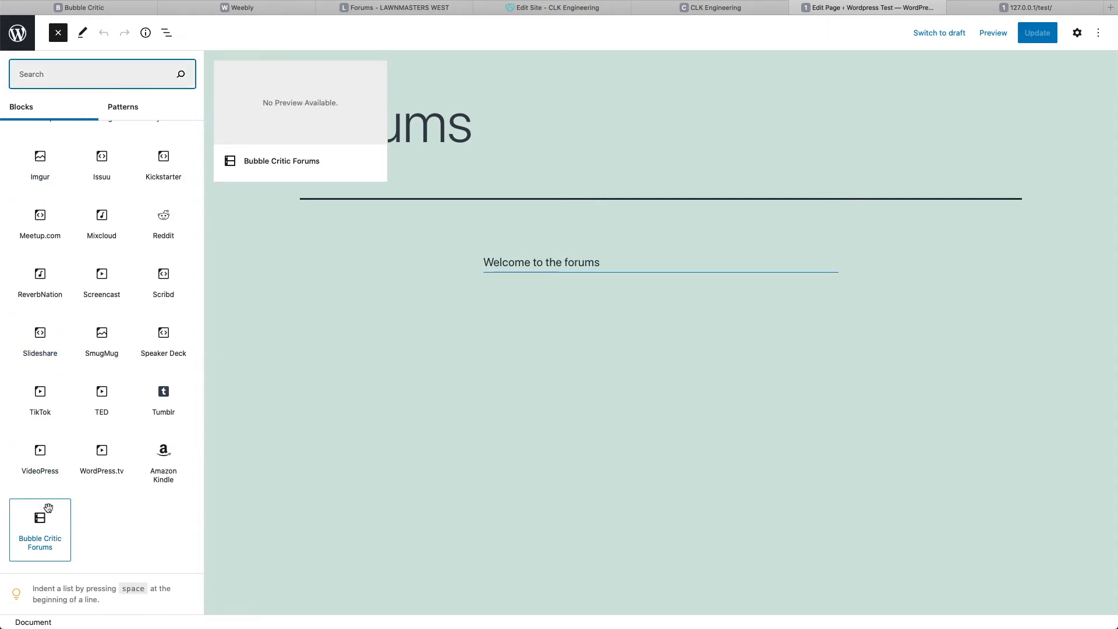
pyautogui.click(49, 507)
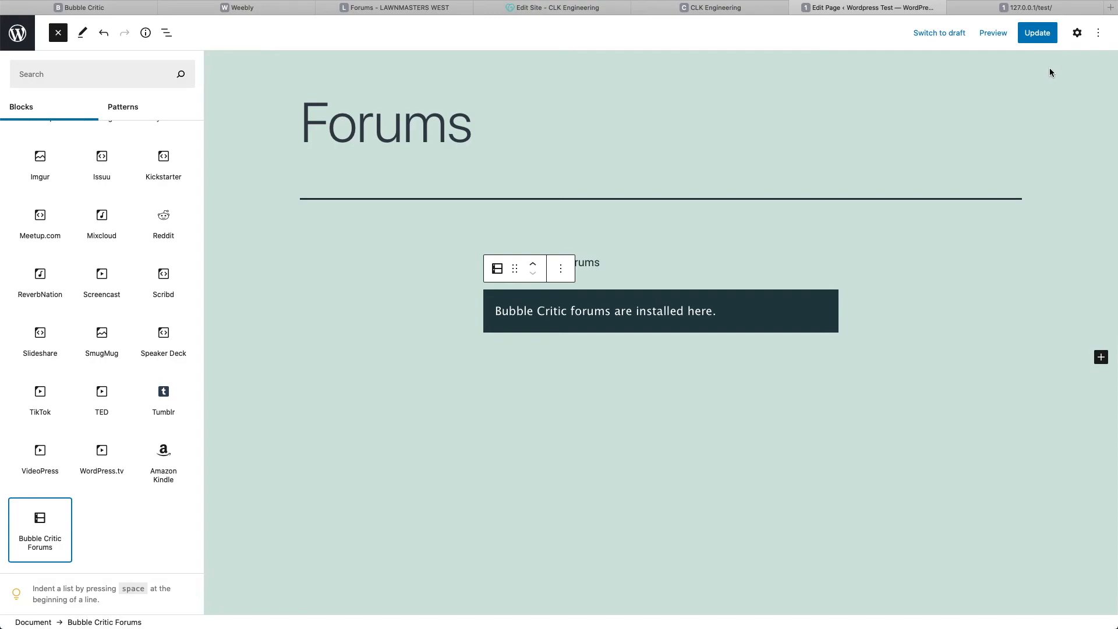
pyautogui.click(1026, 87)
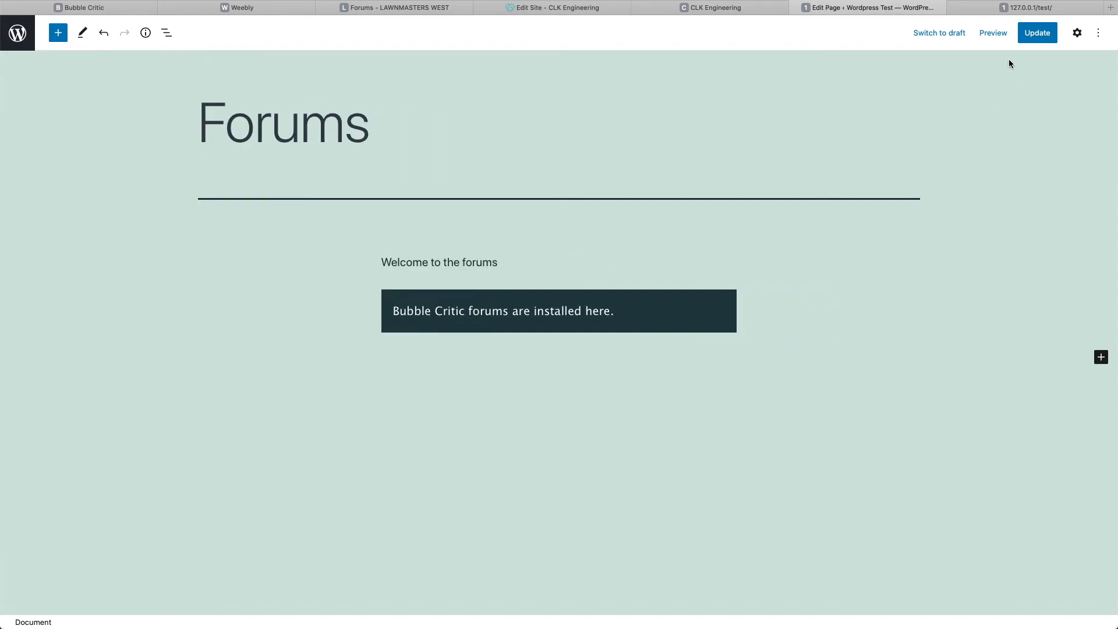
# View the 127.0.0.1/test/ page, switch to the code editor and insert the Bubble Critic embed code inside the 1200px max-width div of index.php
pyautogui.click(1051, 7)
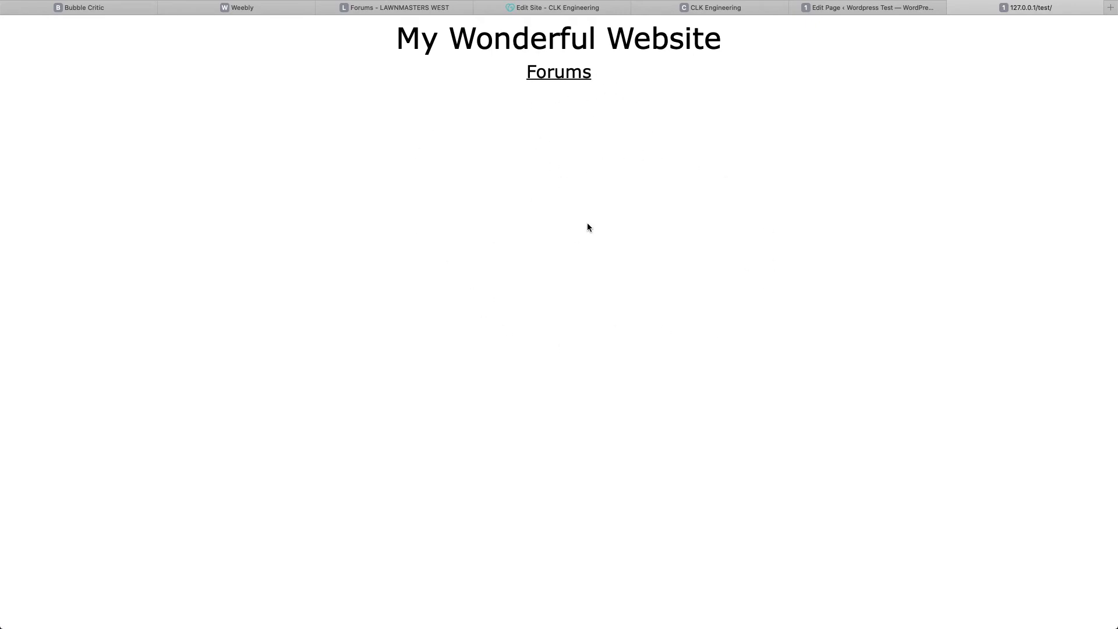
pyautogui.press('super+Tab')
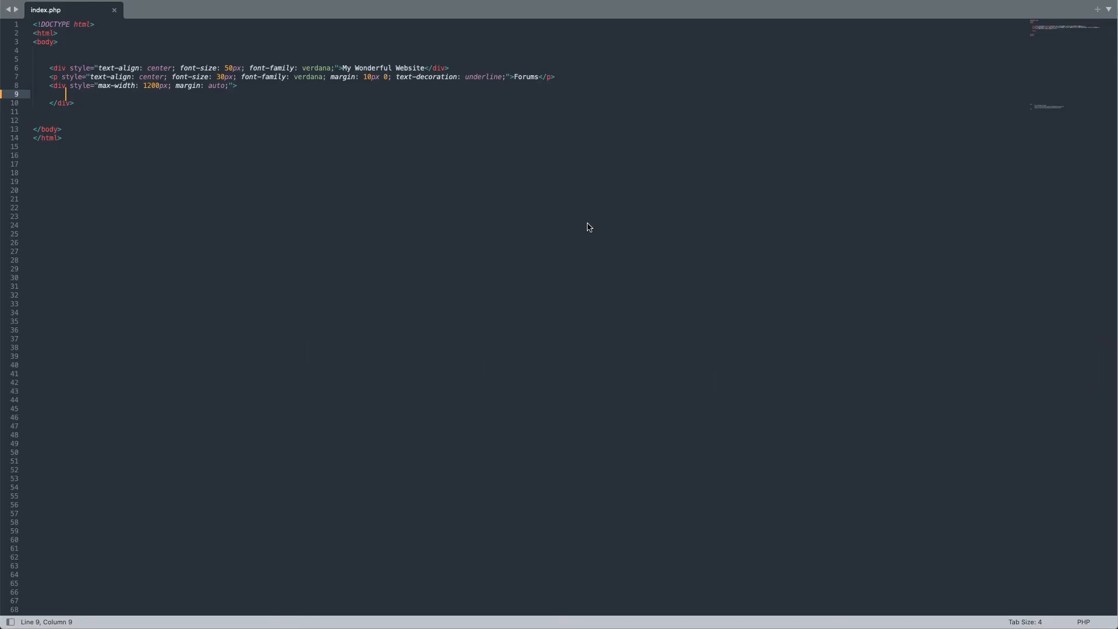
pyautogui.moveTo(74, 103); pyautogui.dragTo(51, 86)
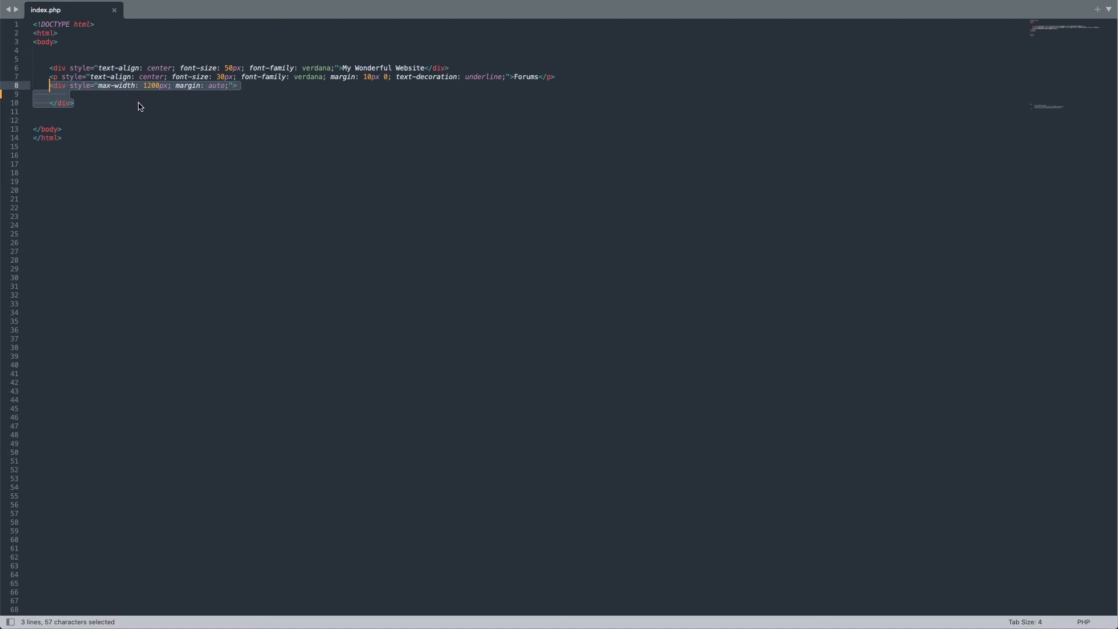
pyautogui.click(77, 94)
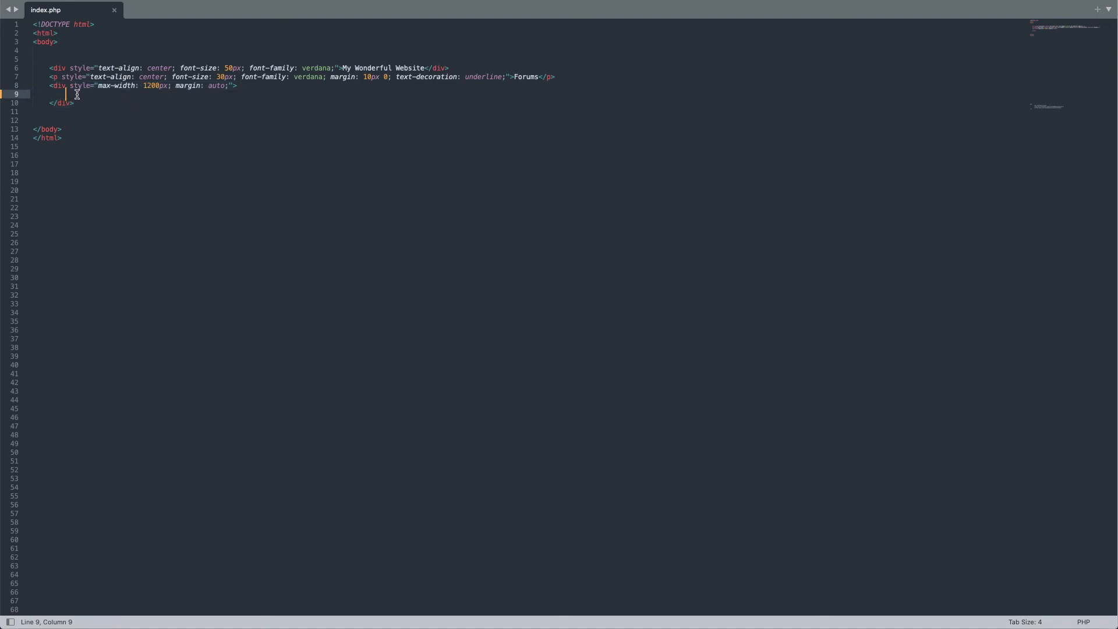
pyautogui.write('<div id="bcDiv"></div> <link rel="stylesheet" href="https://www.bubblecritic.com/css/embed/the_css.css"/> <script async src="https://www.bubblecritic.com/js/embed/the_js.js"></script>')
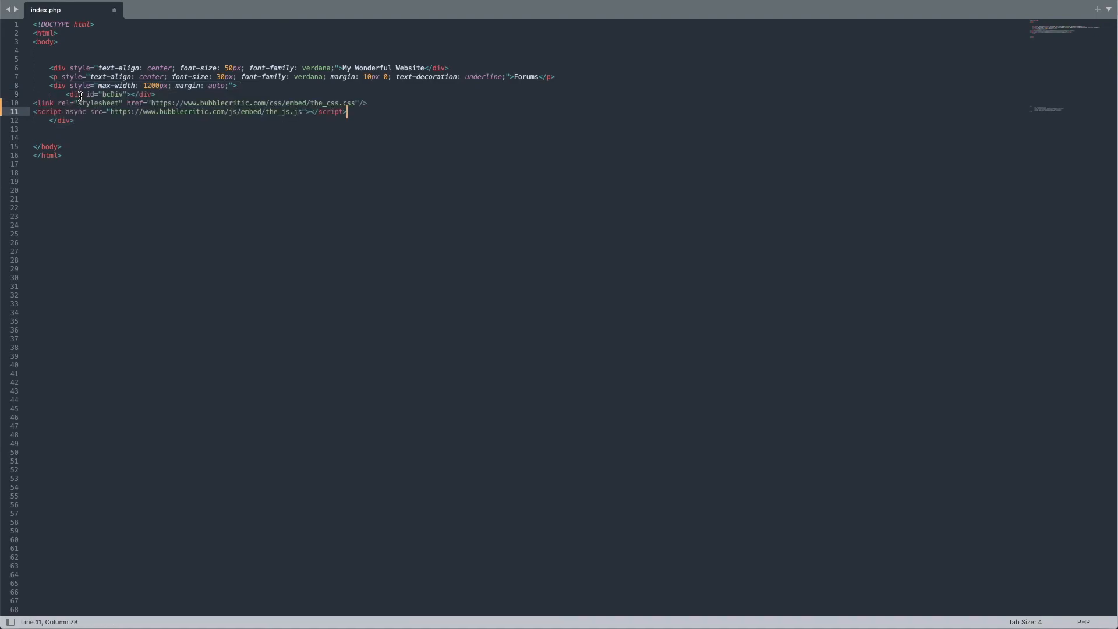
# Indent the embed code's link and script lines by two levels to align with the bcDiv line
pyautogui.keyDown('shift'); pyautogui.click(34, 103); pyautogui.keyUp('shift')
pyautogui.press('Tab')
pyautogui.press('Tab')
pyautogui.click(161, 157)
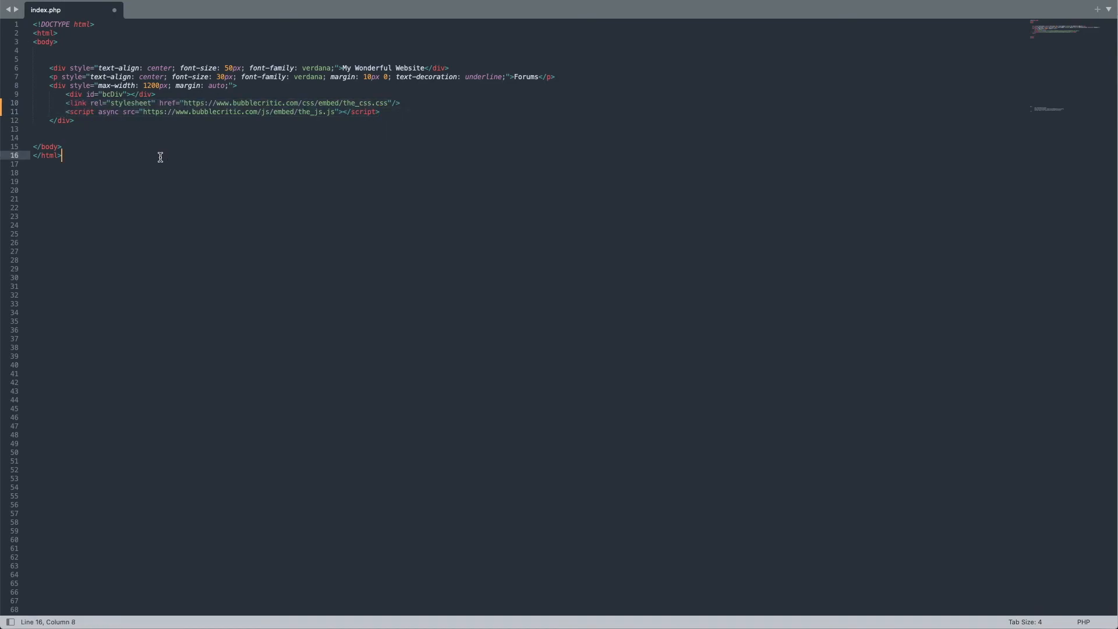
# Save index.php, then switch to the browser and reload the 127.0.0.1/test/ page
pyautogui.press('super+s')
pyautogui.press('super+Tab')
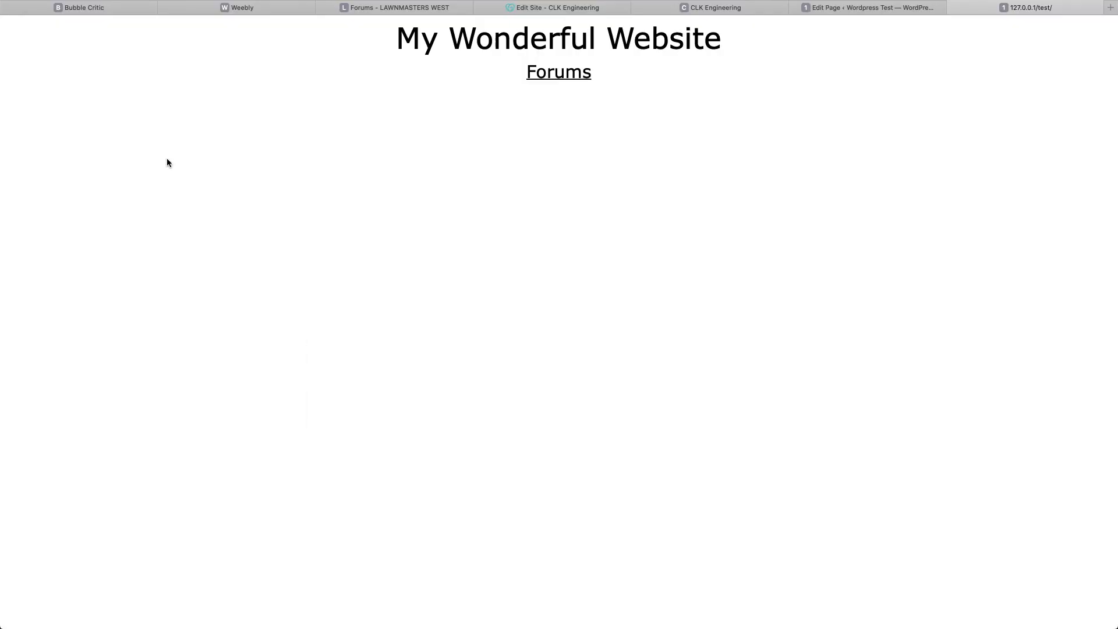
pyautogui.press('super+r')
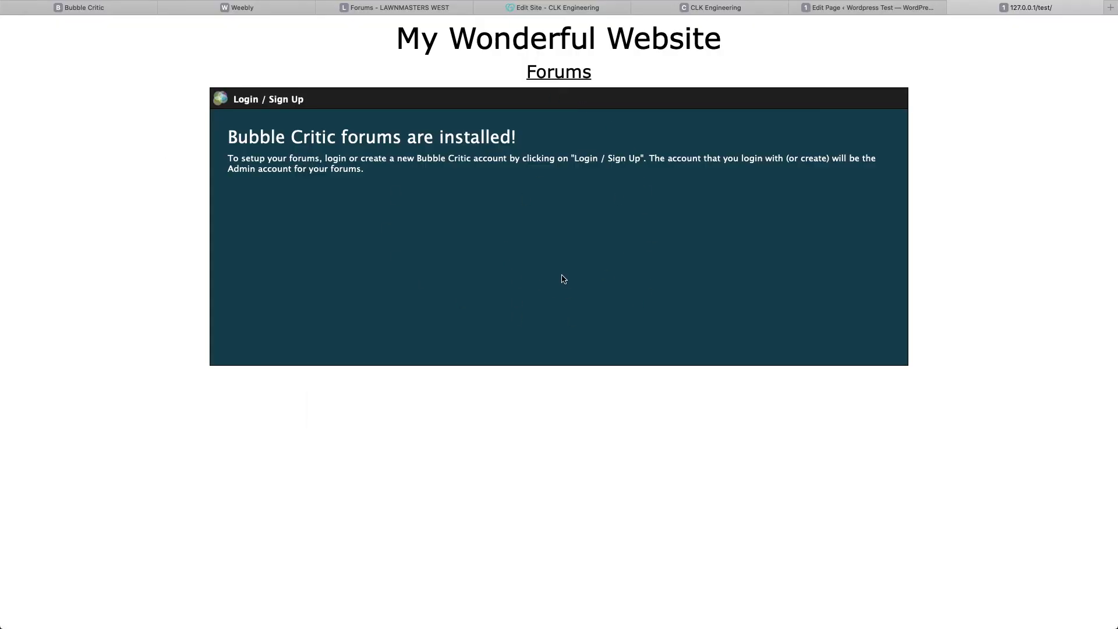